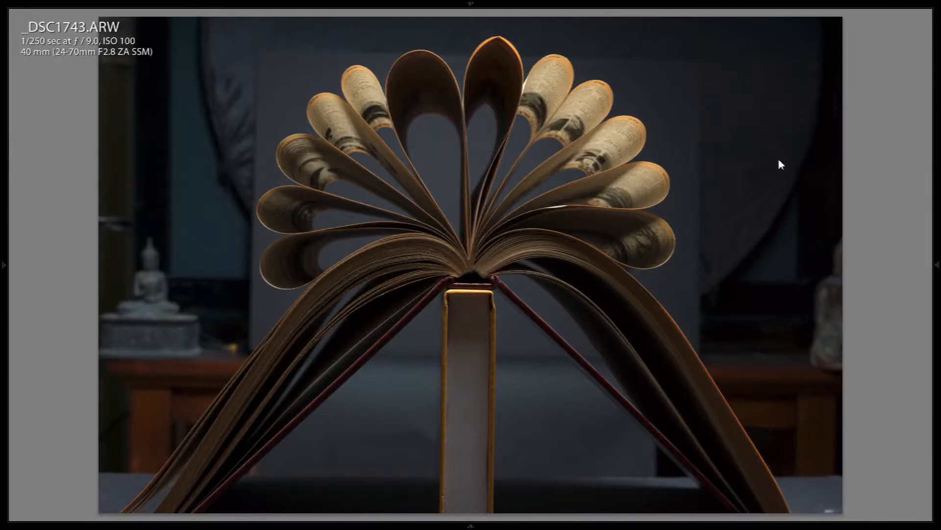
Browse the book photos from _DSC1743.ARW to _DSC1752.ARW at full size, and return to the thumbnail overview.
key(Right)
key(Right)
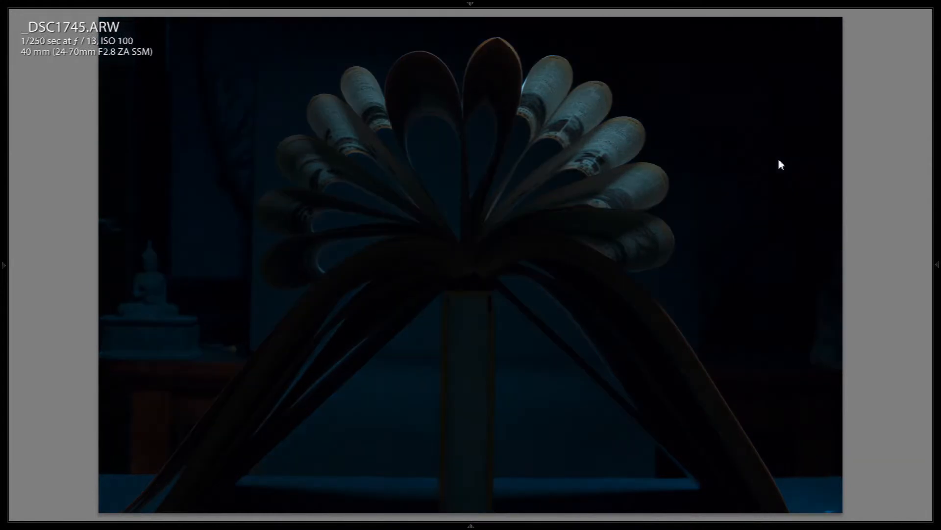
key(Right)
key(Right)
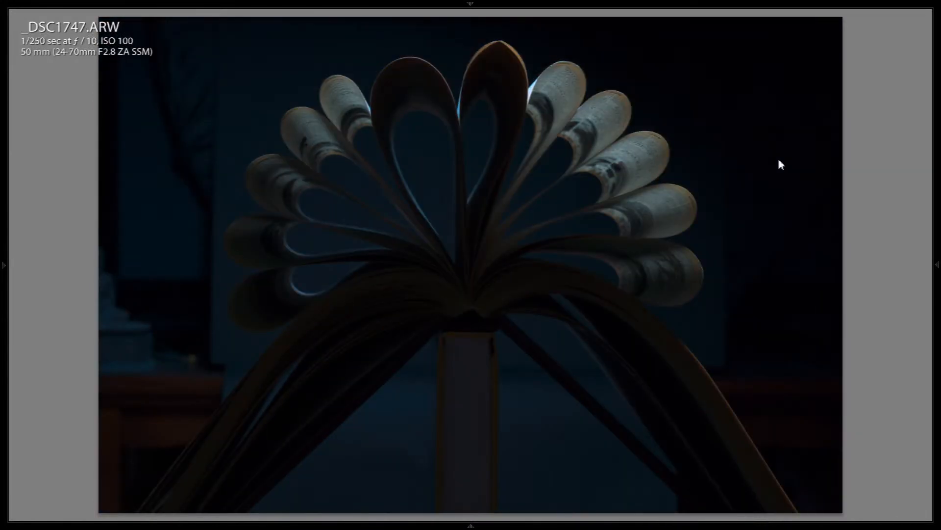
key(Right)
key(Right)
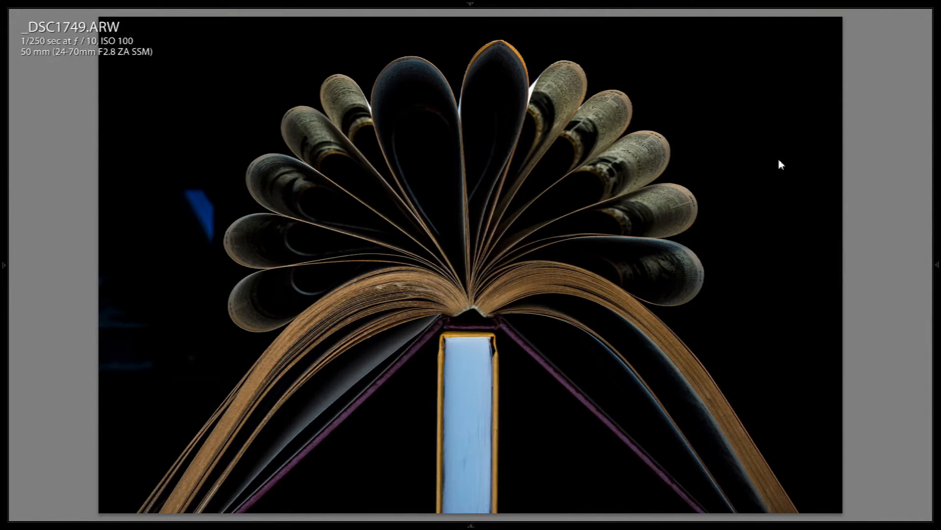
key(Right)
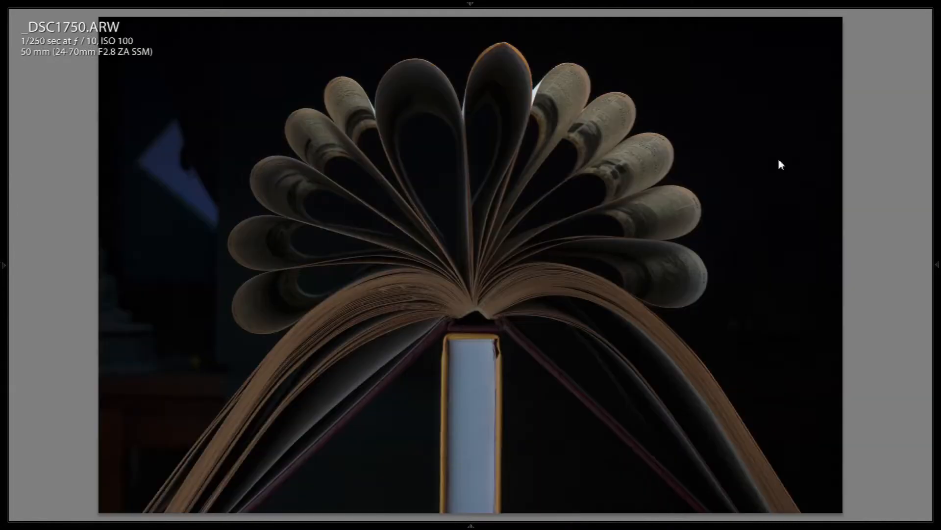
key(Right)
key(Right)
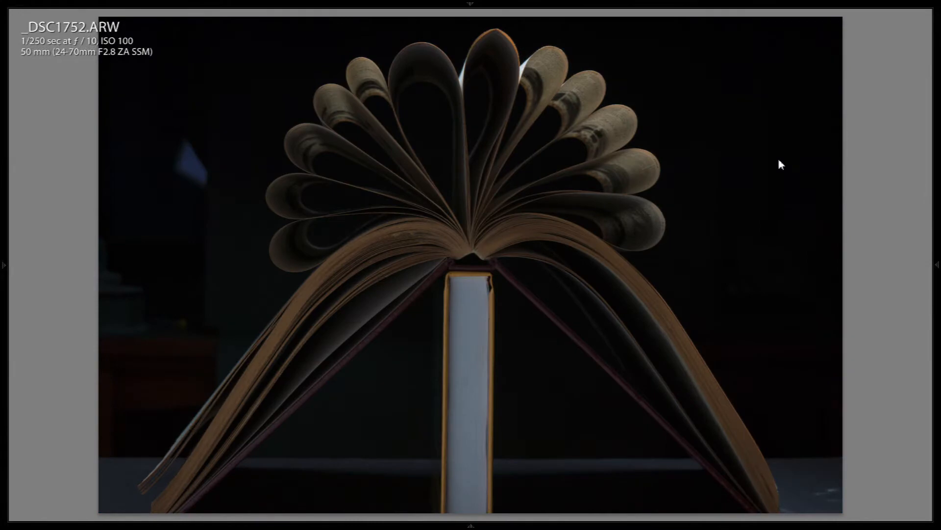
key(Left)
key(g)
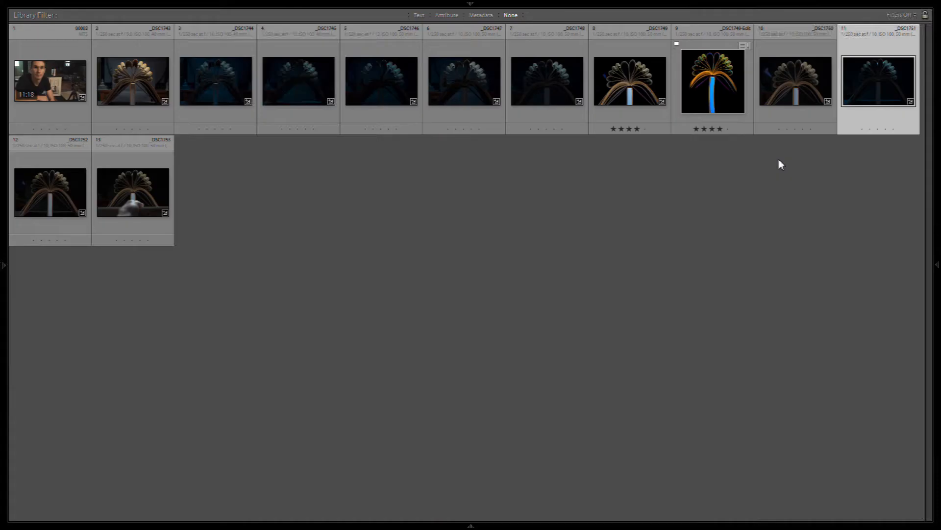
Open _DSC1749.ARW for developing and compare its adjusted version with the original.
double_click(646, 100)
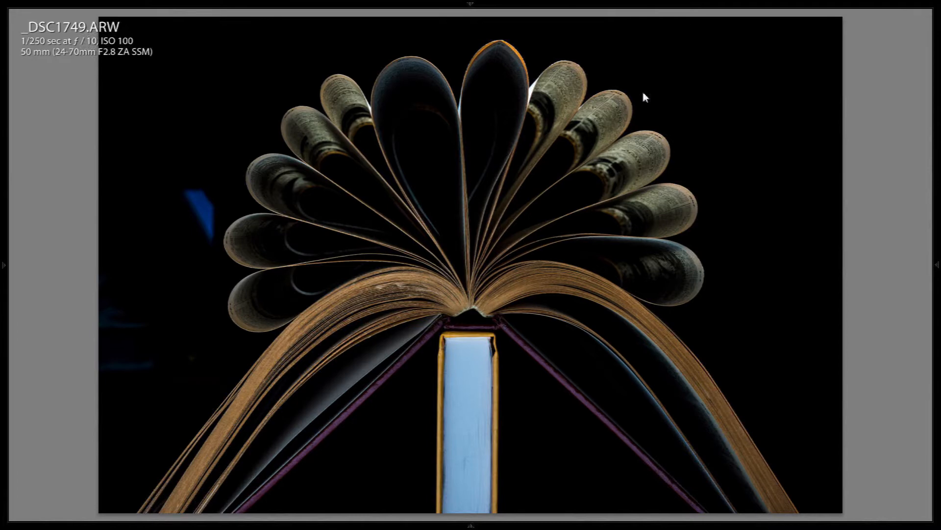
key(d)
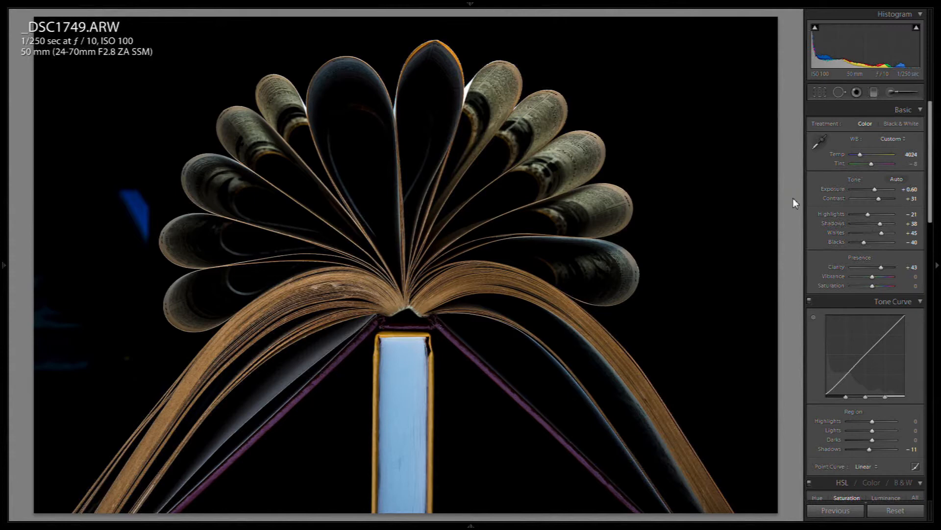
key(backslash)
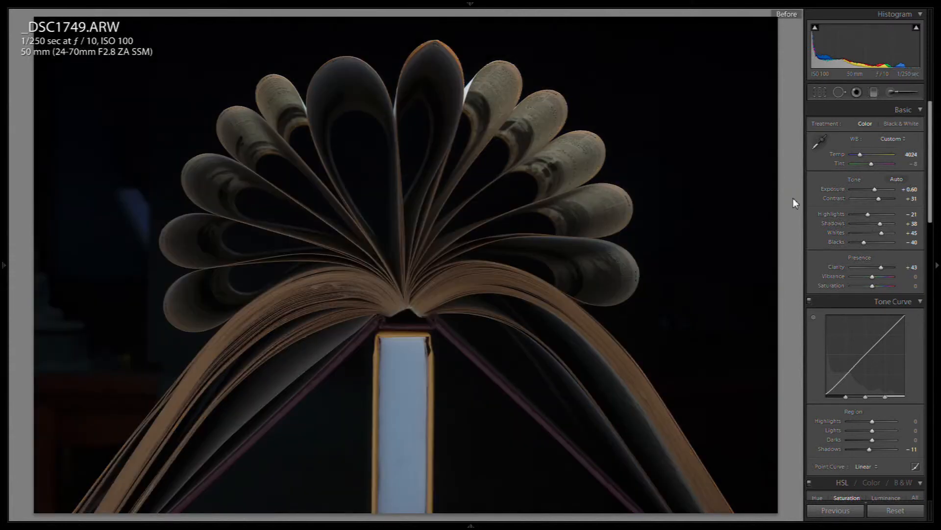
key(backslash)
key(backslash)
key(backslash)
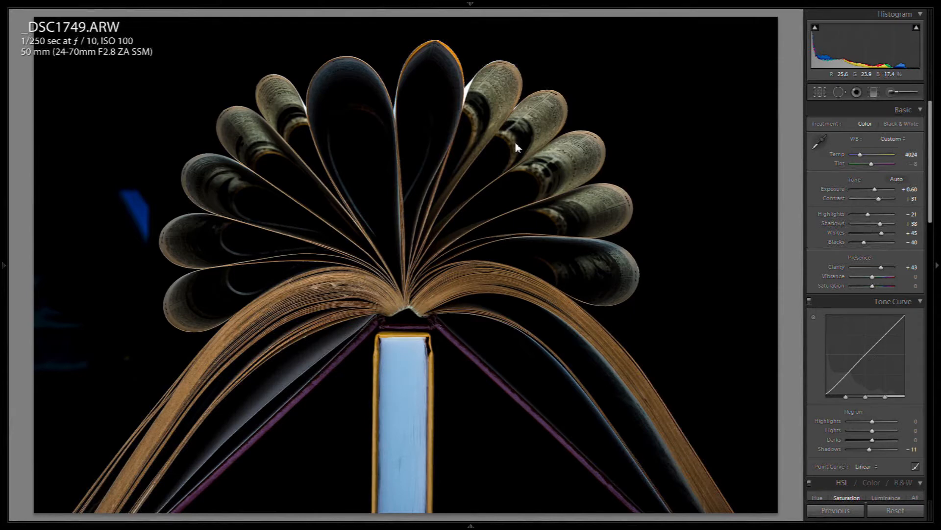
View the finished _DSC1749-Edit.psd with the surrounding interface dimmed, and restore the normal display.
key(Right)
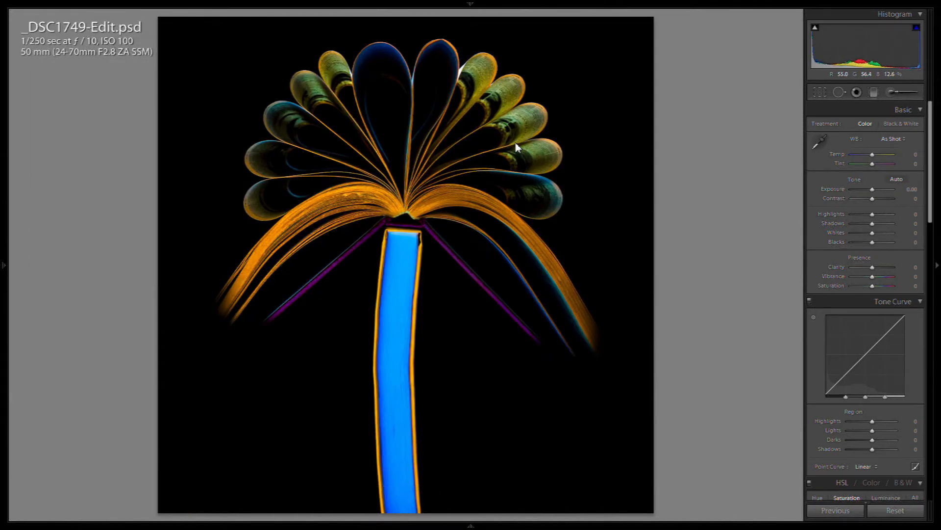
key(l)
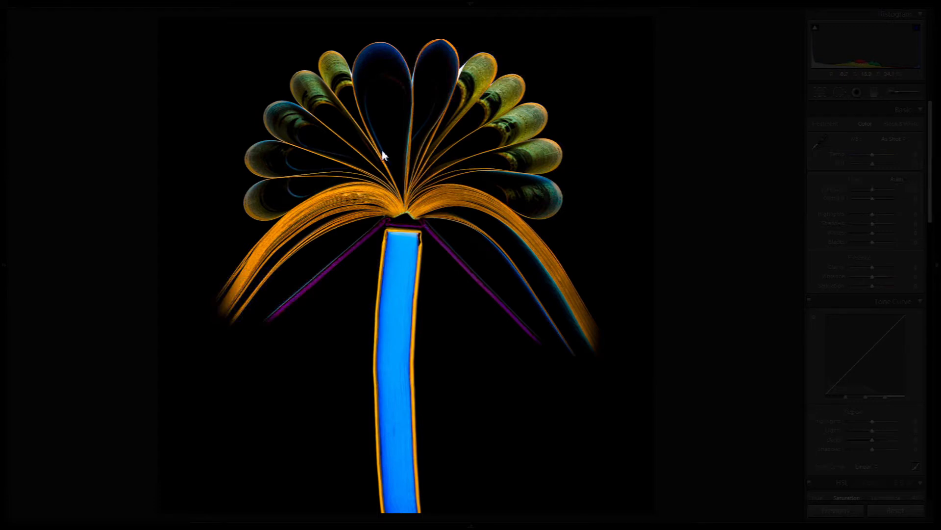
key(l)
key(l)
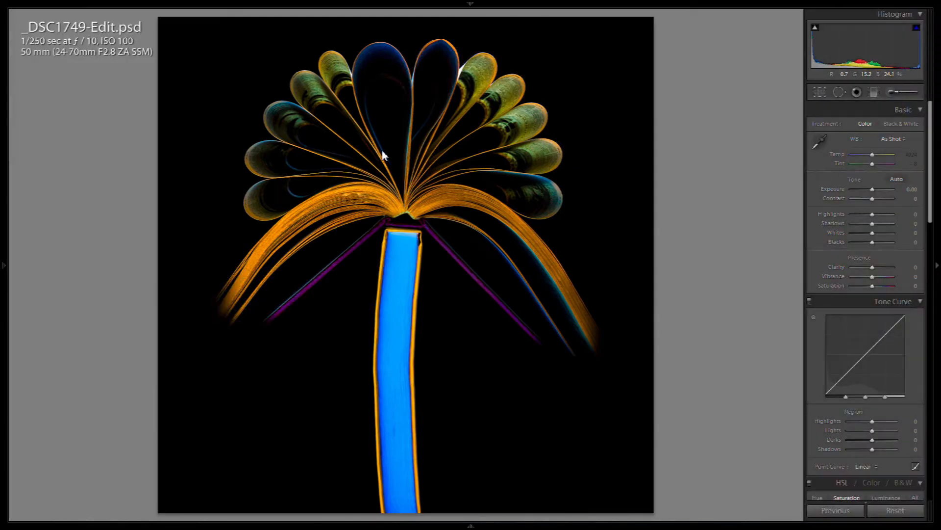
Send _DSC1749.ARW to Photoshop for editing and unlock its Background layer.
key(Left)
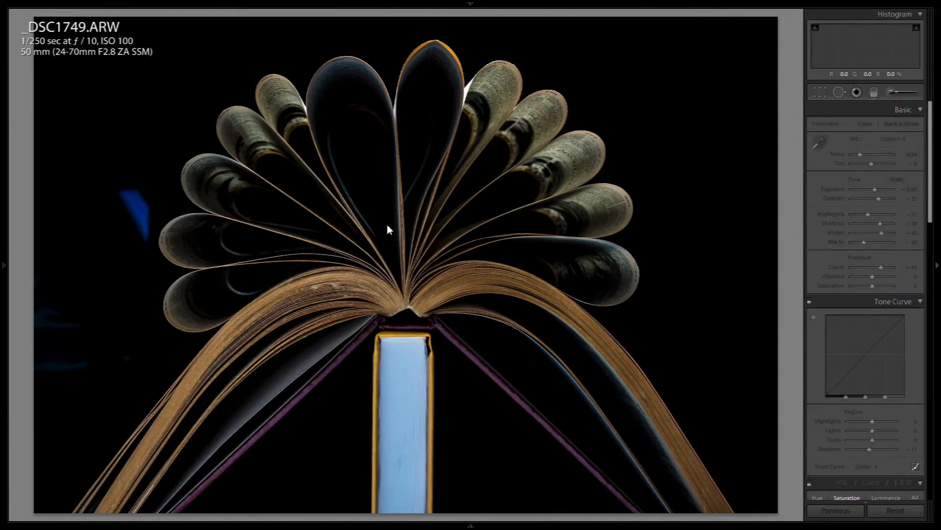
right_click(387, 228)
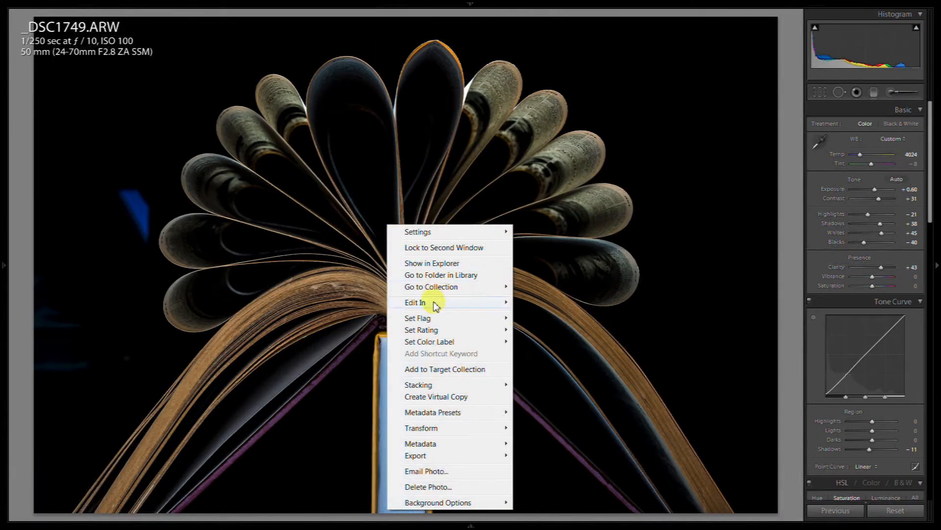
mouse_move(480, 309)
click(551, 305)
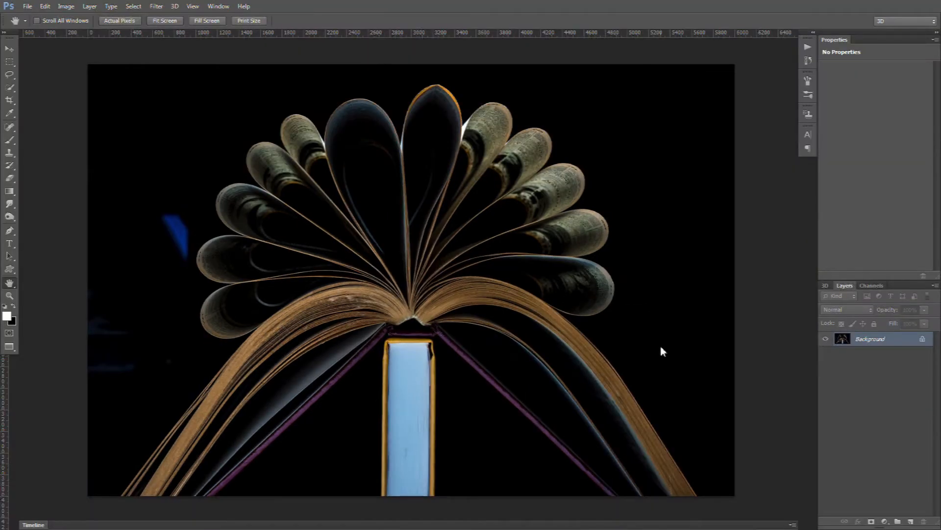
drag(922, 339, 926, 518)
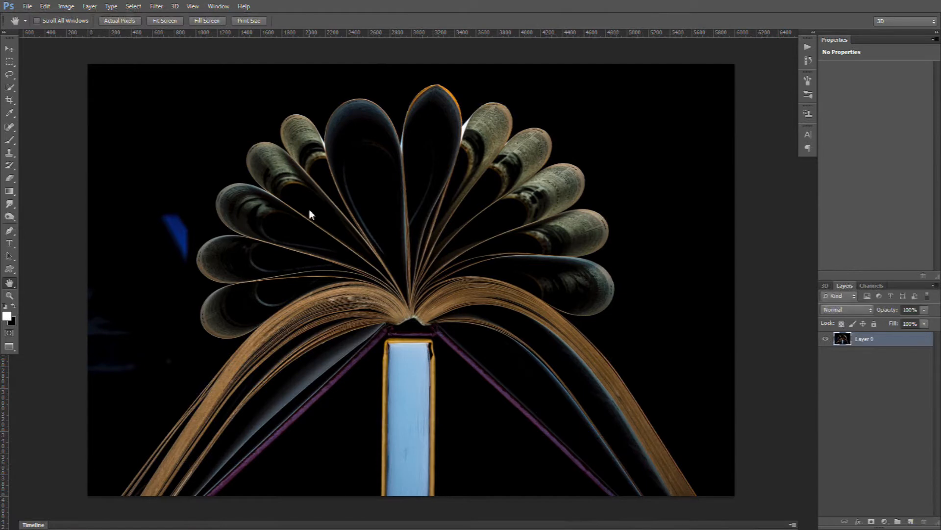
Select the fanned book with a 400 px Quick Selection brush, and subtract the dark gaps on both sides of the upright book.
click(10, 88)
key(bracketright)
key(bracketright)
key(bracketright)
mouse_move(183, 436)
mouse_down()
mouse_move(321, 328)
mouse_move(299, 225)
mouse_move(330, 152)
mouse_move(442, 131)
mouse_move(506, 164)
mouse_move(548, 311)
mouse_move(544, 397)
mouse_move(615, 451)
mouse_move(393, 344)
mouse_move(414, 406)
mouse_move(397, 467)
mouse_move(403, 364)
mouse_move(398, 466)
mouse_up()
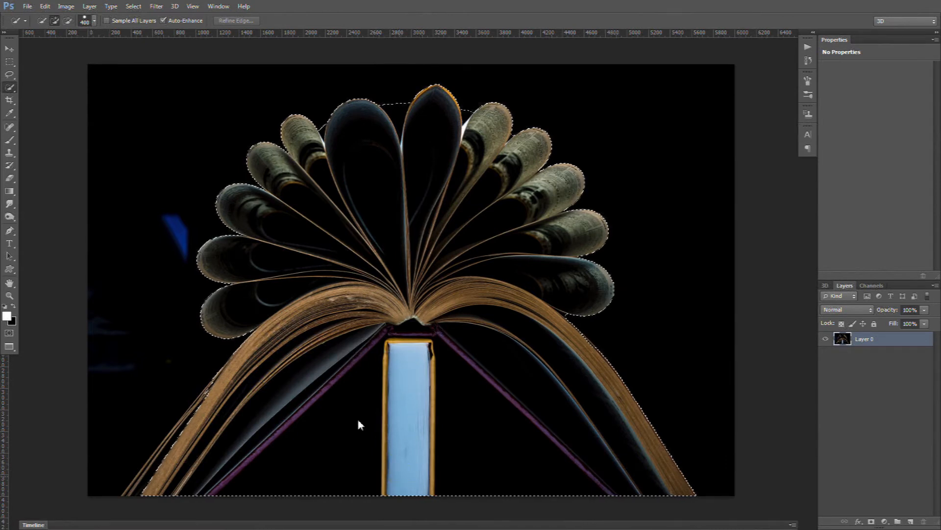
click(360, 404)
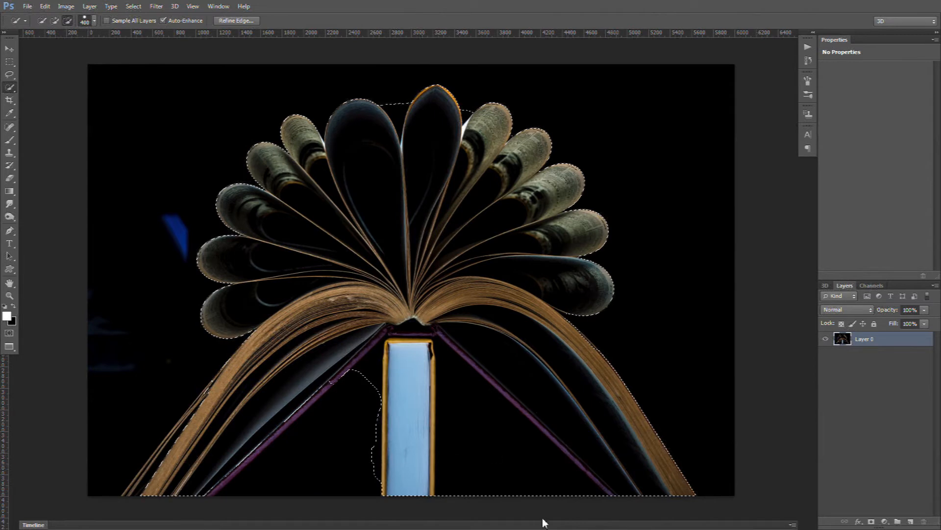
click(484, 494)
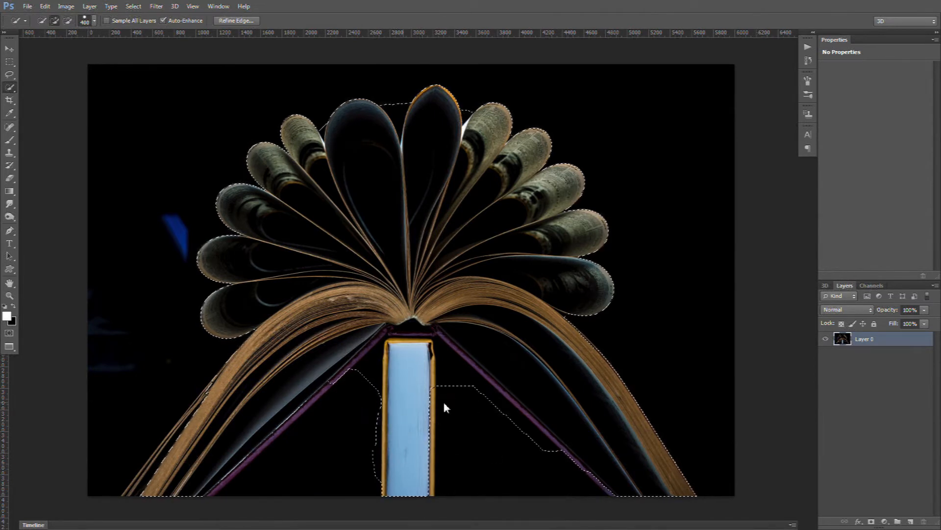
Refine the selection edge with a larger brush along both lower covers, and output it to a new layer with layer mask.
click(240, 20)
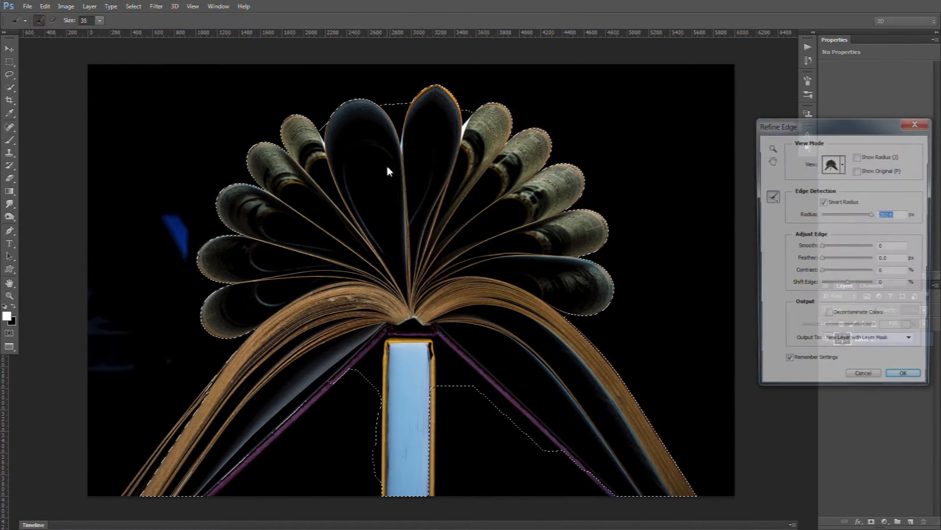
click(771, 196)
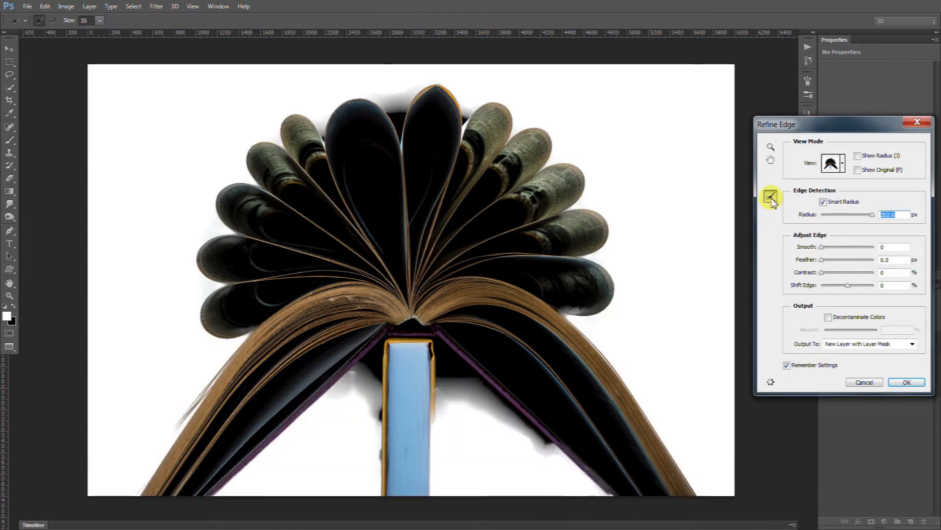
click(99, 21)
drag(102, 28, 139, 30)
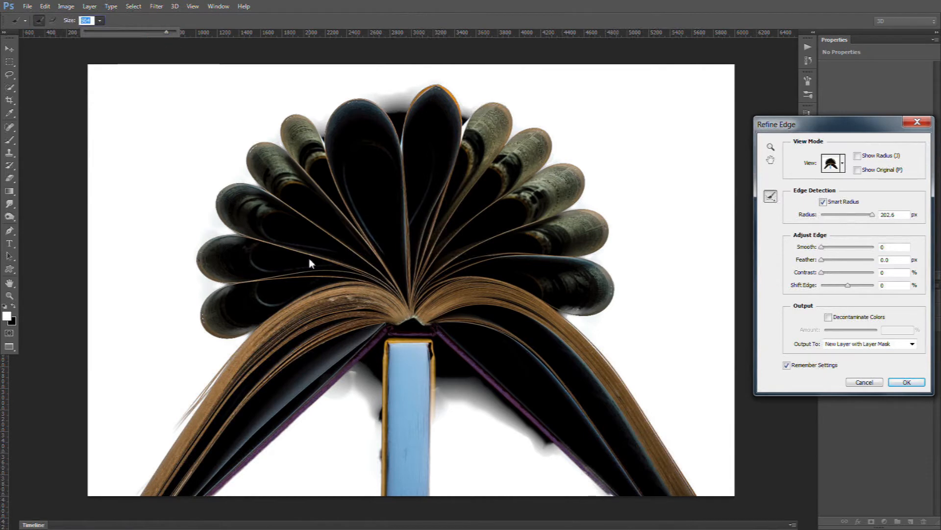
mouse_move(338, 372)
mouse_down()
mouse_move(284, 434)
mouse_move(231, 466)
mouse_move(410, 471)
mouse_up()
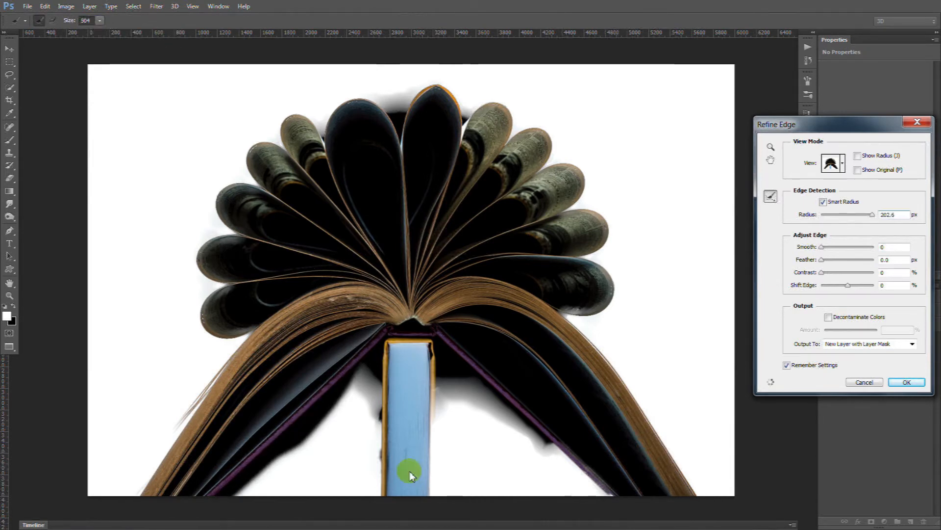
mouse_move(454, 346)
mouse_down()
mouse_move(588, 456)
mouse_move(657, 495)
mouse_up()
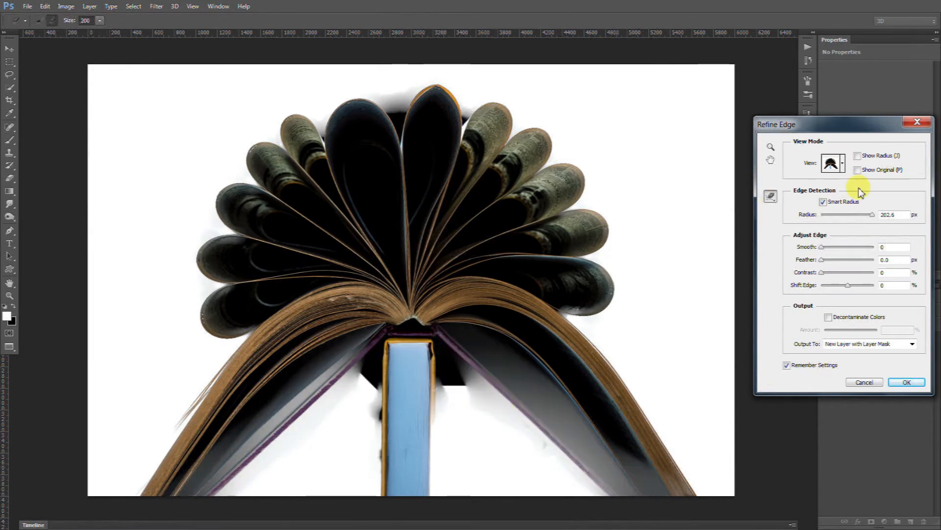
click(892, 382)
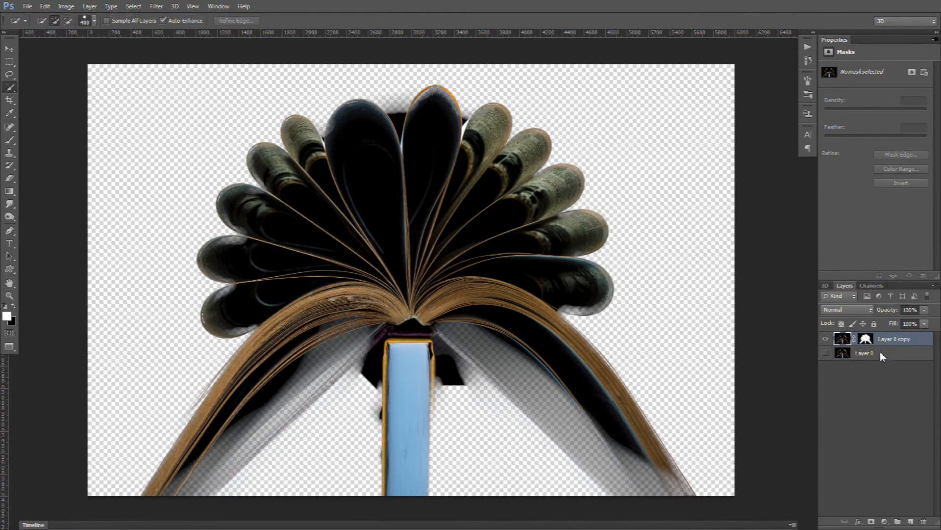
Add a new layer, place it at the bottom of the layer stack, and fill it with black.
click(910, 521)
drag(893, 338, 884, 392)
key(ctrl+BackSpace)
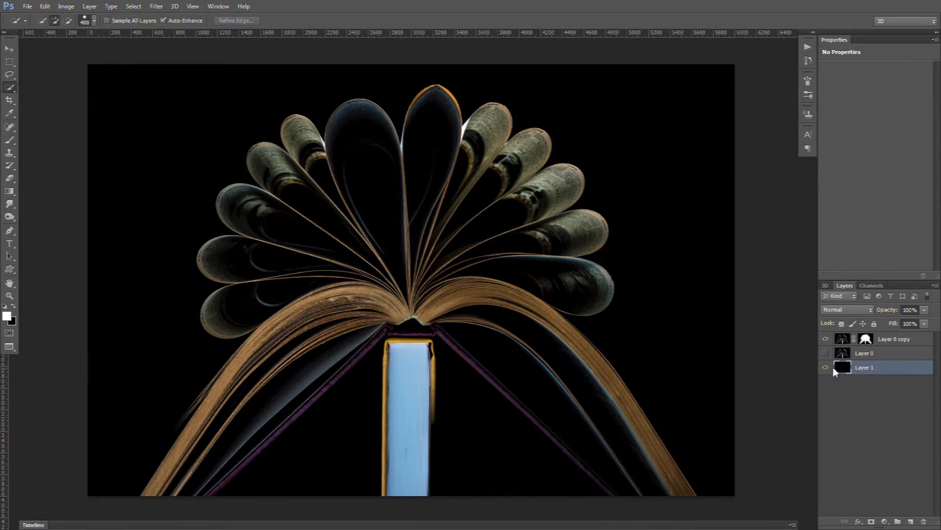
Paint white on the Layer 0 copy mask with a 200 px brush over the upright book to restore its masked edge.
click(893, 340)
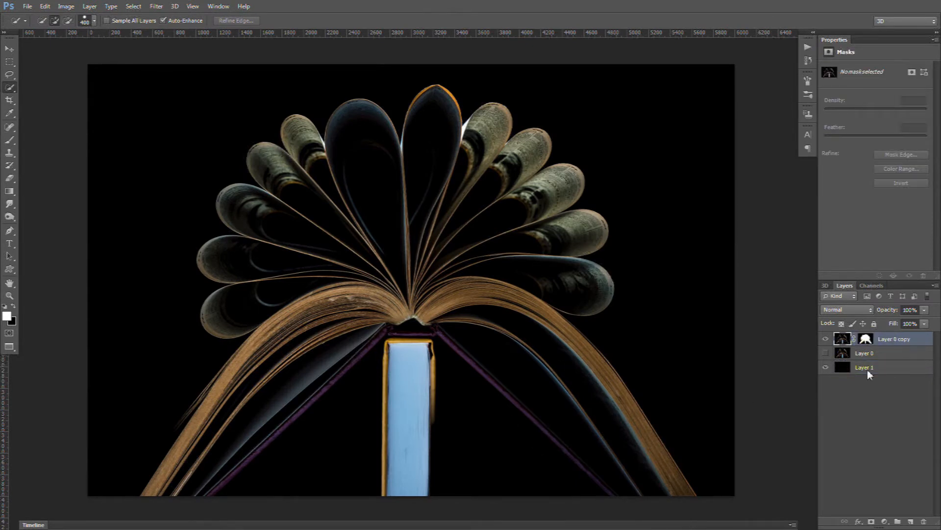
click(866, 339)
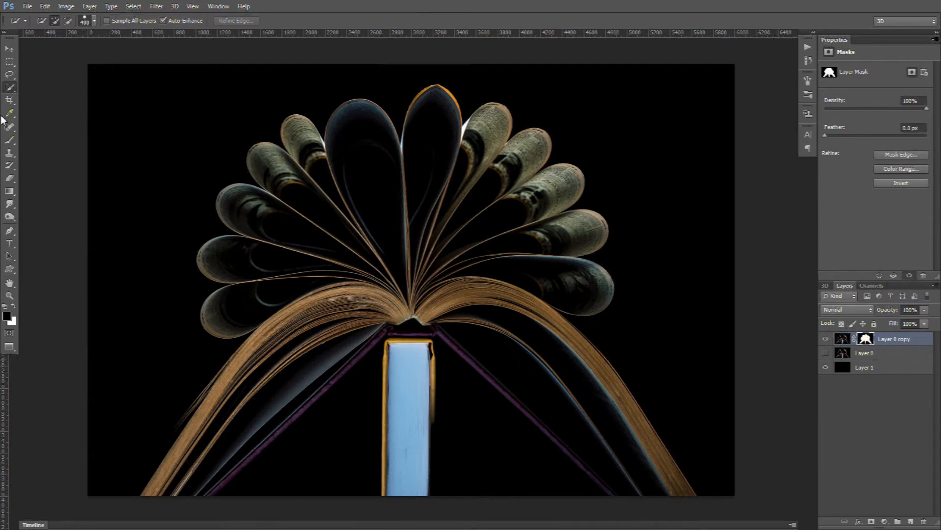
click(9, 140)
key(bracketright)
key(bracketright)
key(bracketright)
key(bracketright)
key(x)
click(403, 396)
drag(430, 385, 432, 519)
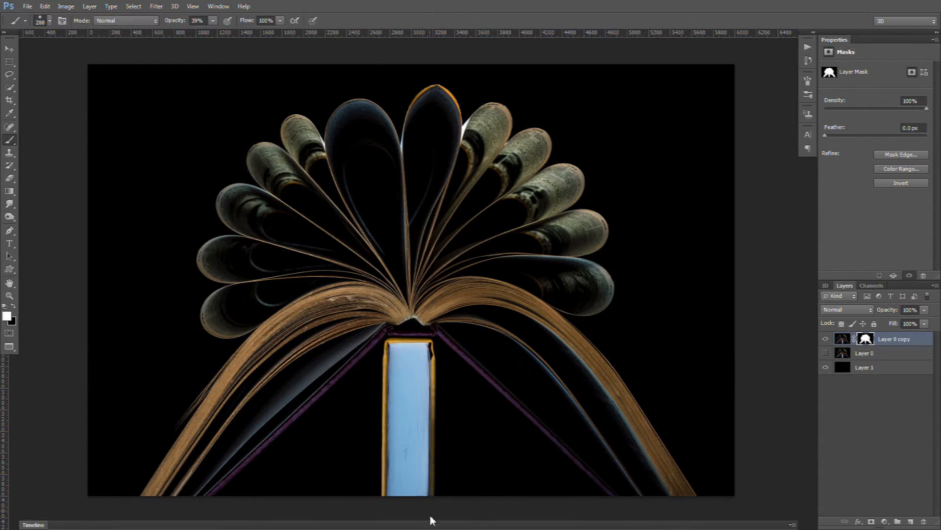
Raise the brush opacity to 100% and paint white on the mask to restore the upright book's edges and the lower-left pages.
click(212, 20)
drag(213, 32, 294, 57)
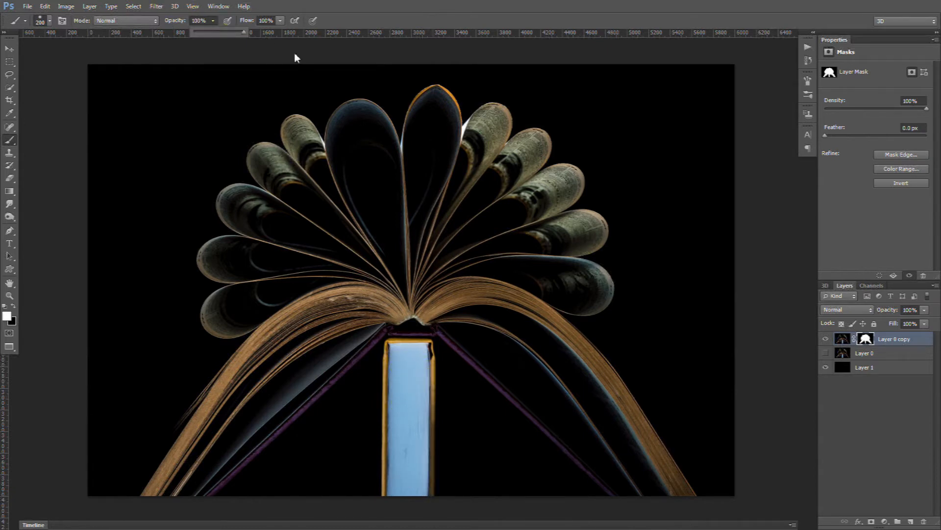
drag(420, 389, 428, 520)
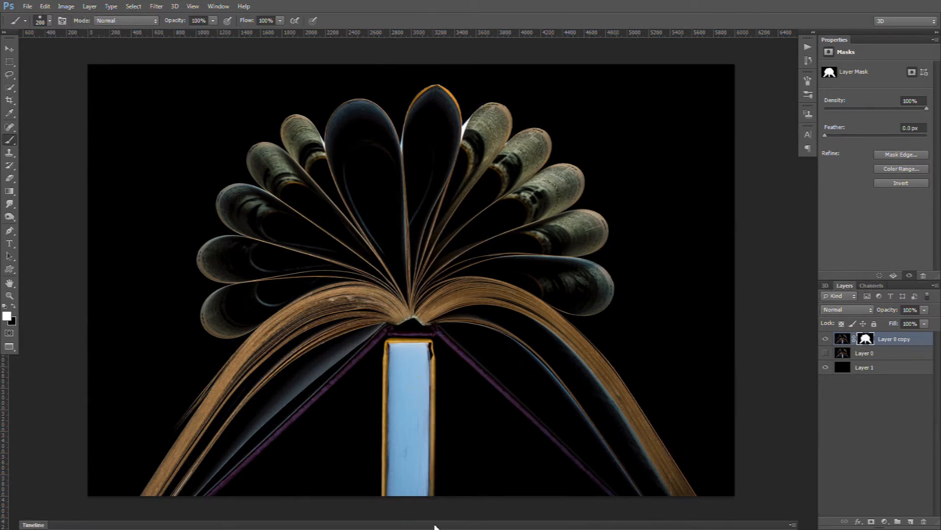
drag(432, 451, 436, 496)
drag(432, 367, 438, 519)
drag(392, 401, 388, 493)
drag(425, 416, 435, 495)
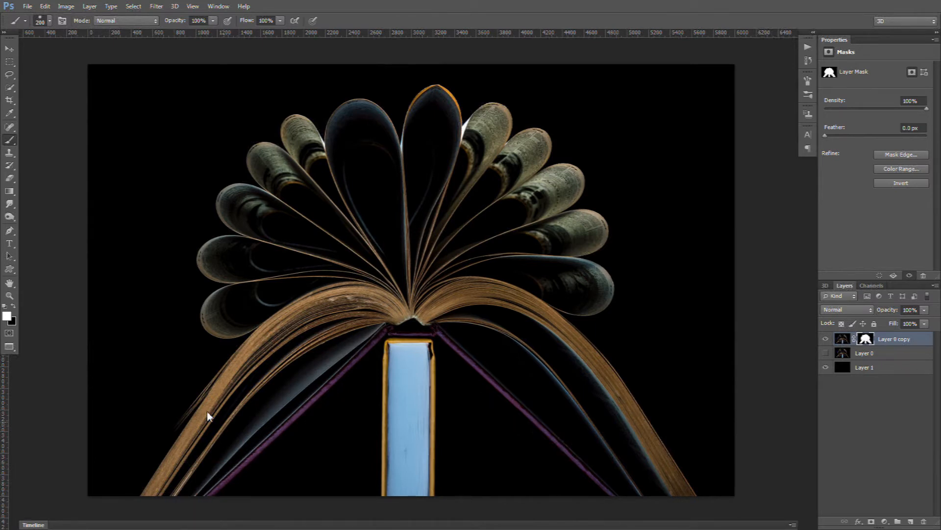
drag(207, 412, 134, 480)
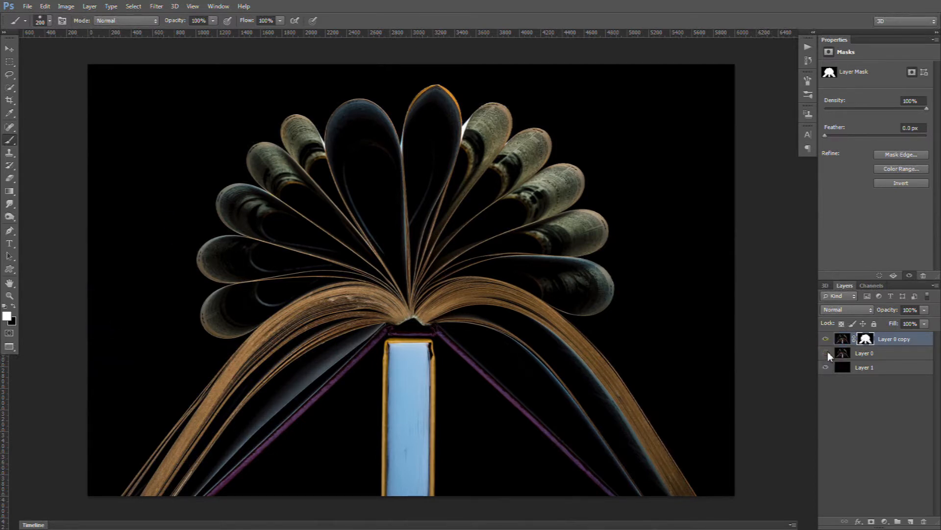
Extend the canvas downward to a height of 6000 pixels, anchored at the top centre.
click(93, 6)
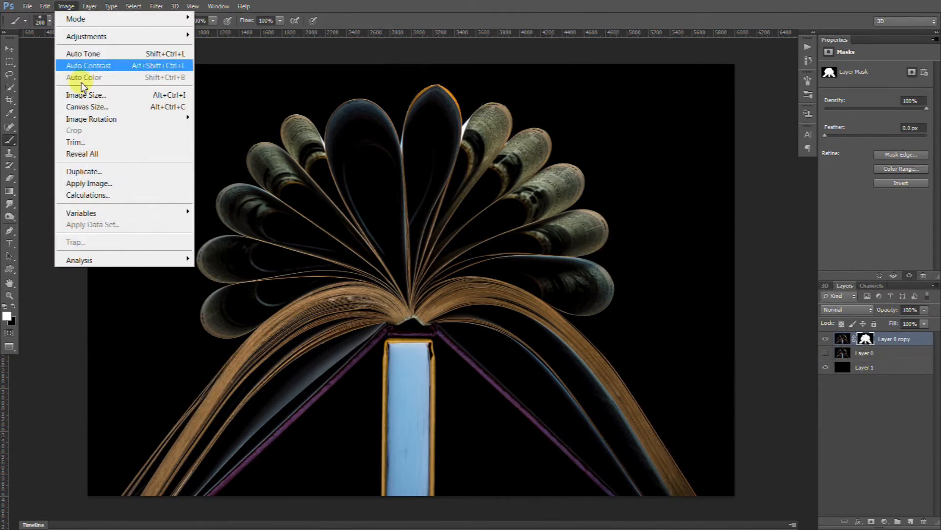
click(81, 93)
key(Escape)
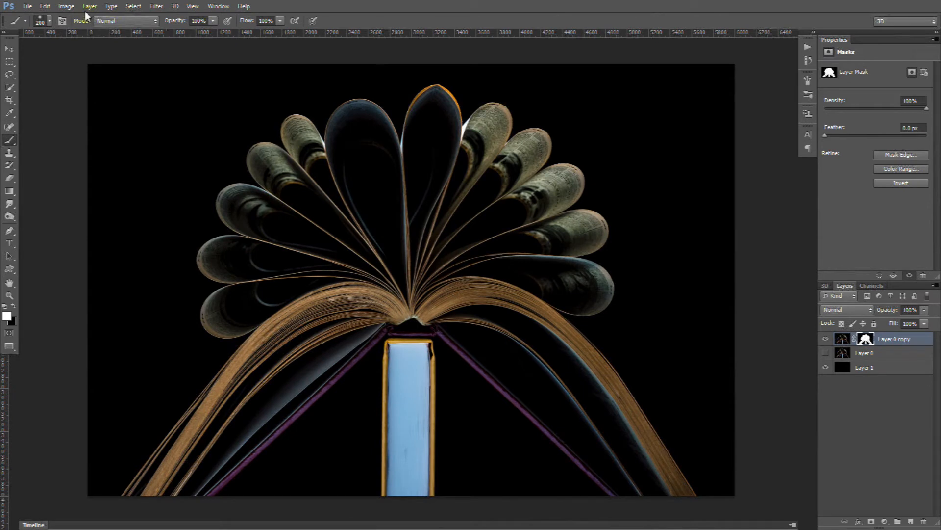
click(66, 6)
click(84, 106)
click(457, 221)
drag(447, 197, 443, 199)
text(6)
click(546, 136)
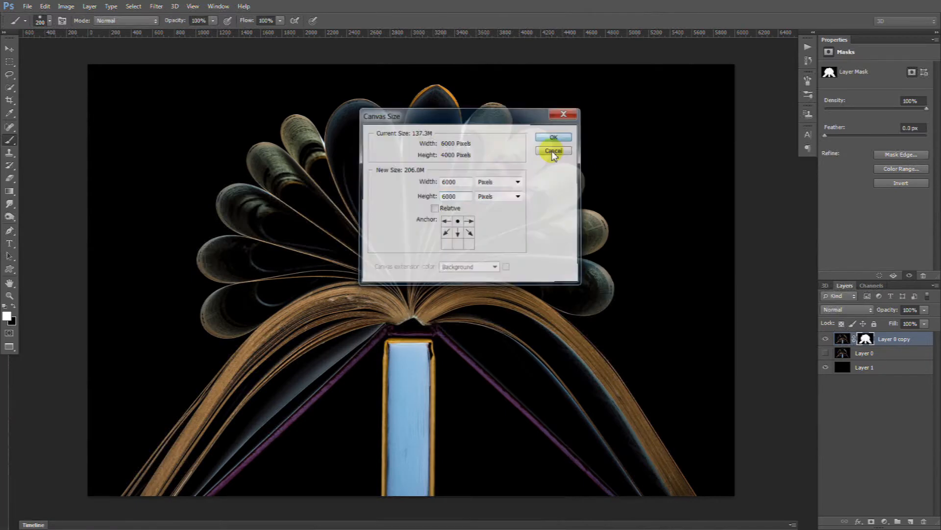
Fill Layer 1 with black across the extended canvas, then duplicate Layer 0 copy with its mask and hide the original copy.
click(869, 387)
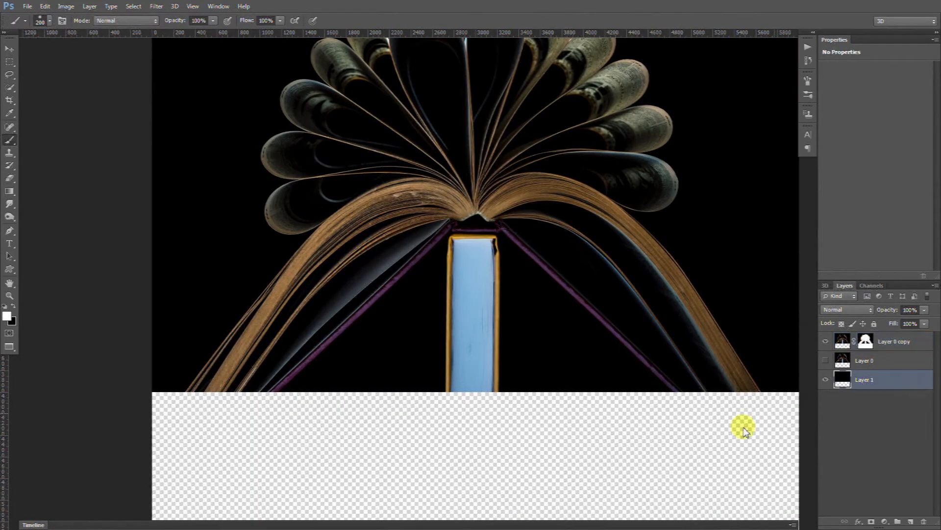
key(ctrl+BackSpace)
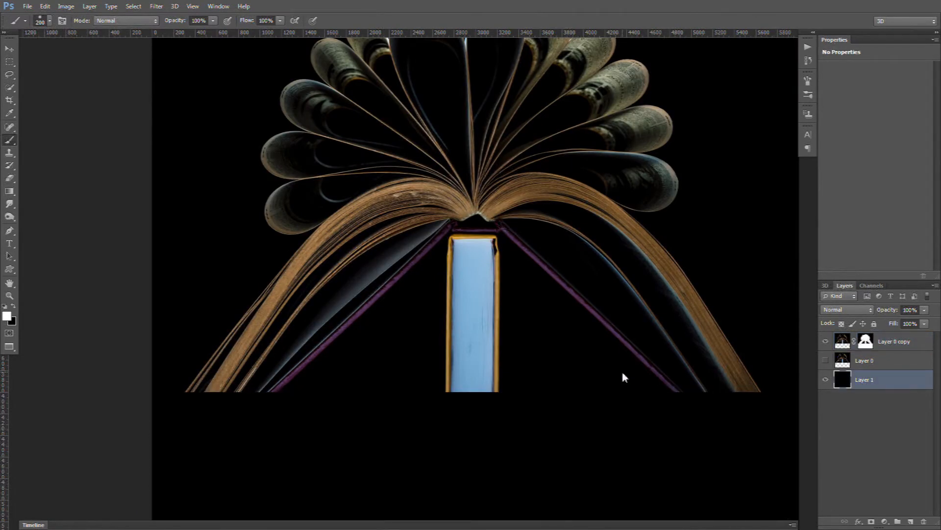
double_click(10, 283)
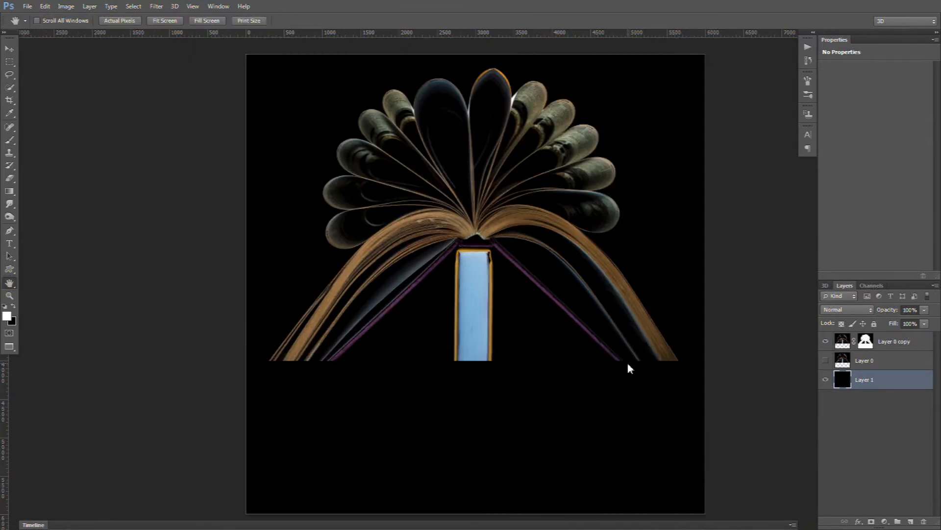
click(904, 342)
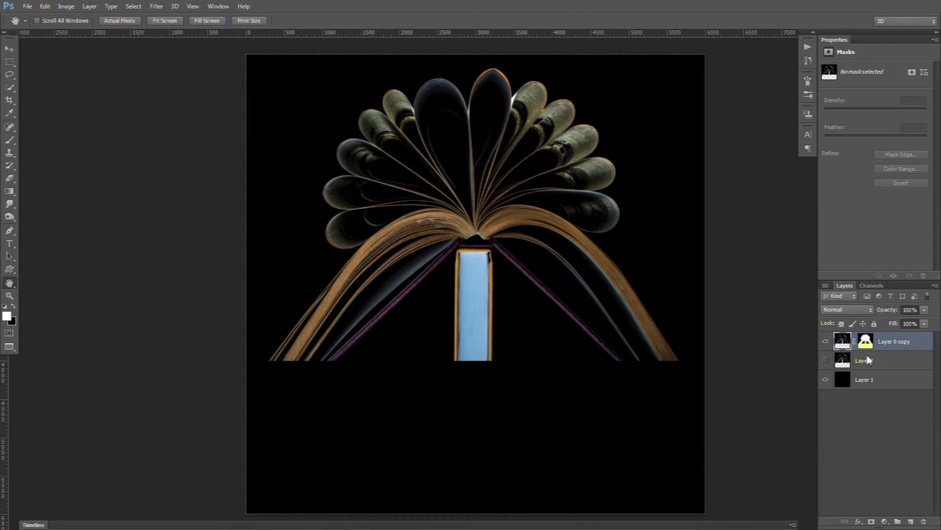
drag(890, 347, 911, 521)
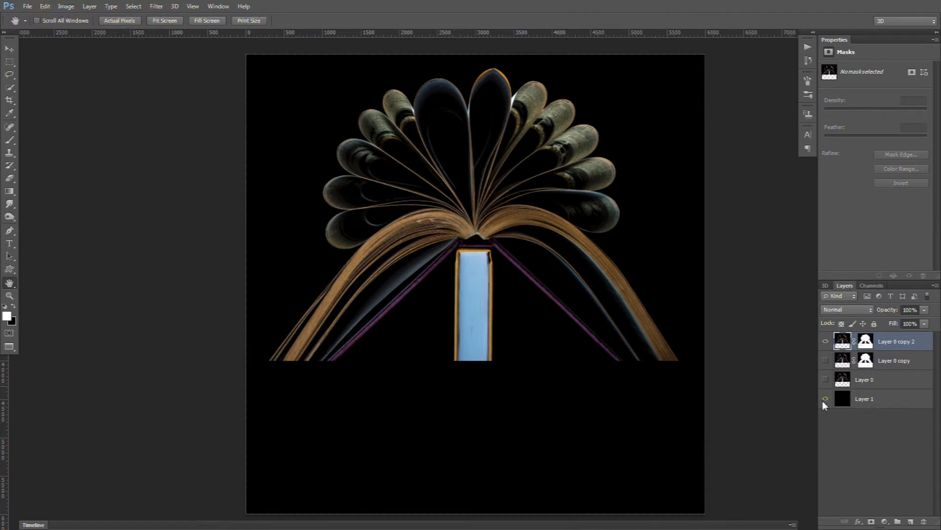
Marquee-select the lower part of the upright book, stretch it to the canvas bottom with Content-Aware Scale at 272.88% height, and deselect.
click(9, 61)
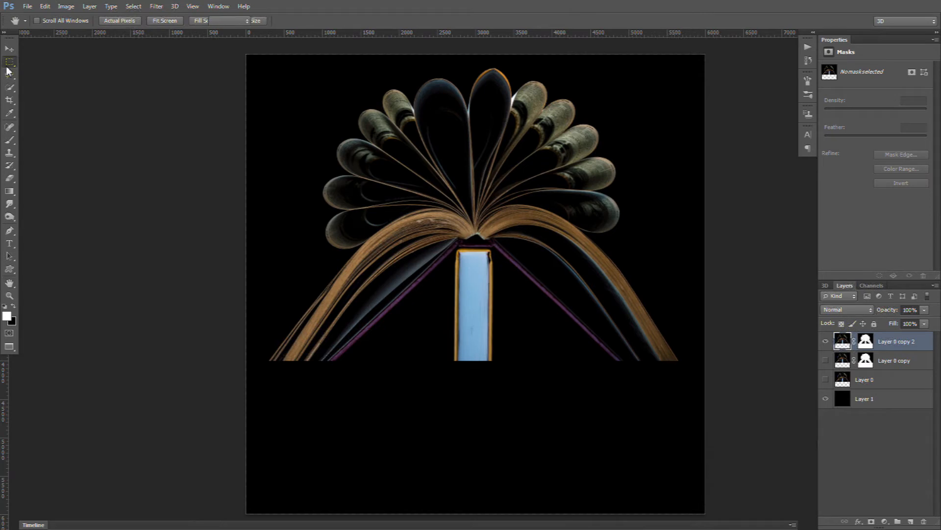
click(461, 299)
drag(496, 271, 445, 361)
click(45, 5)
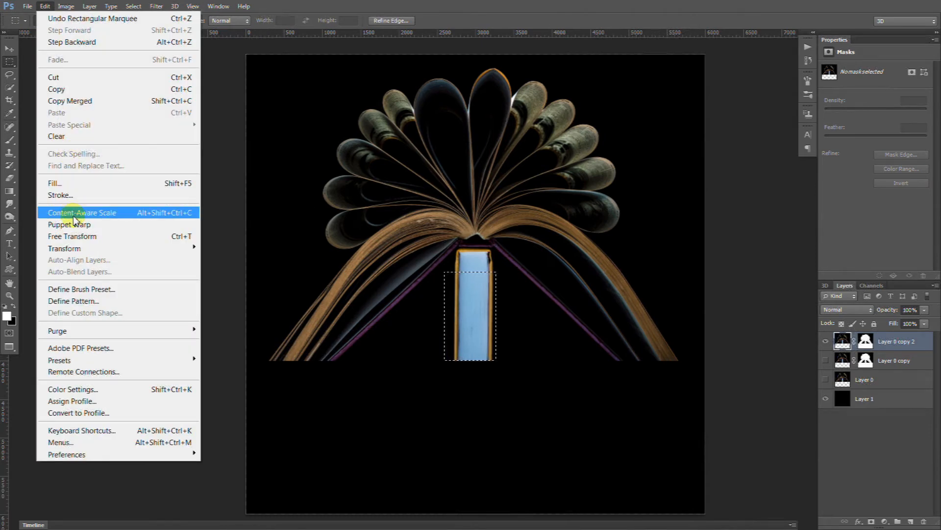
click(74, 216)
drag(470, 361, 470, 504)
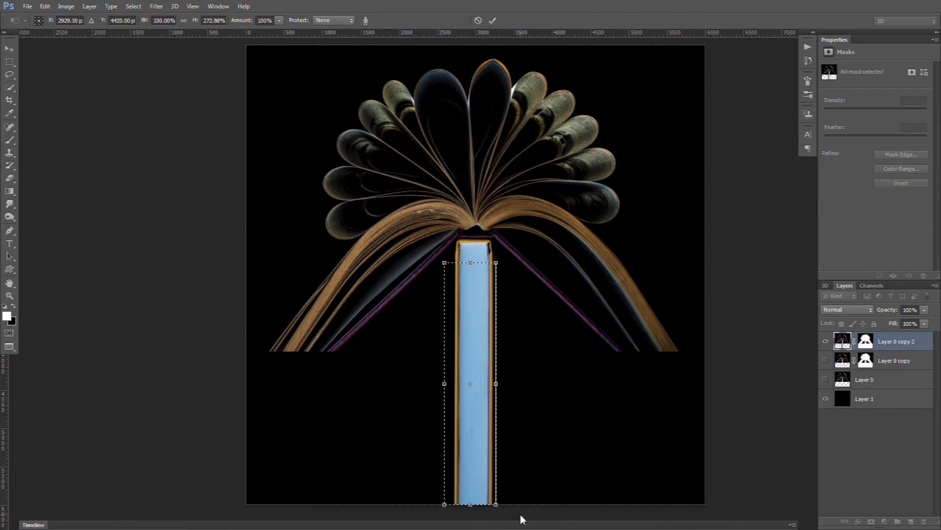
key(Return)
key(ctrl+d)
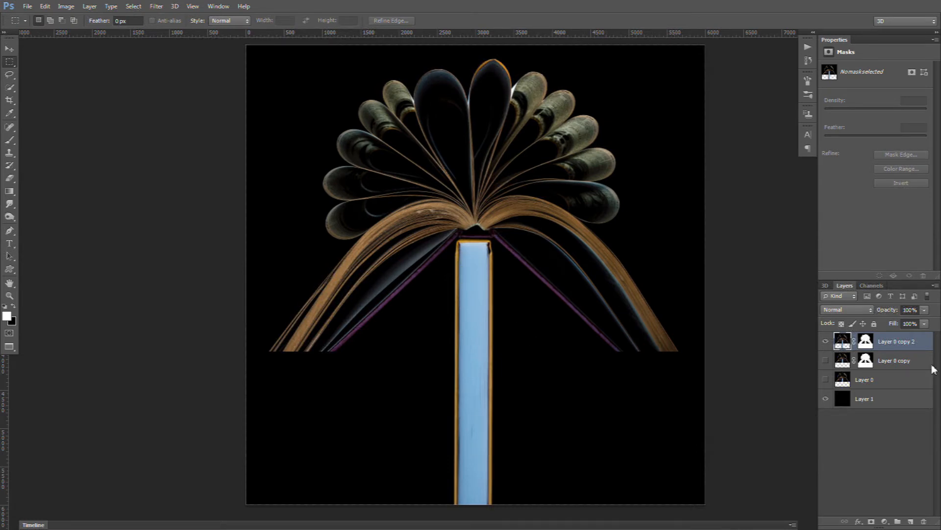
Add a Hue/Saturation adjustment layer above the book and raise the master saturation to +67.
click(884, 521)
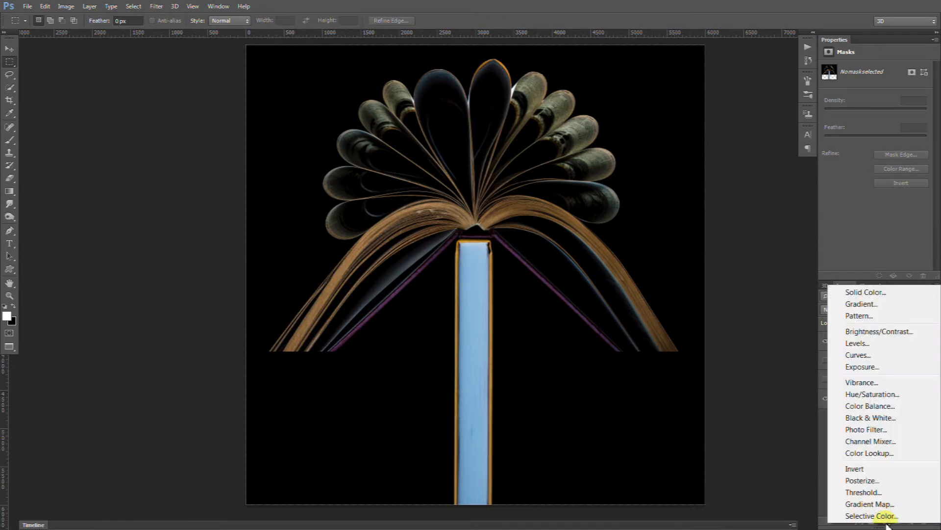
click(868, 394)
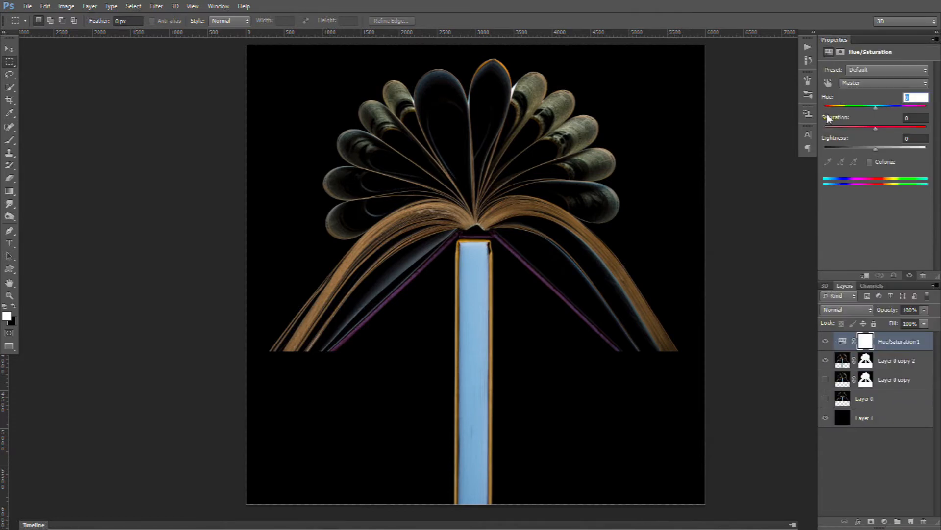
click(878, 125)
drag(876, 107, 913, 140)
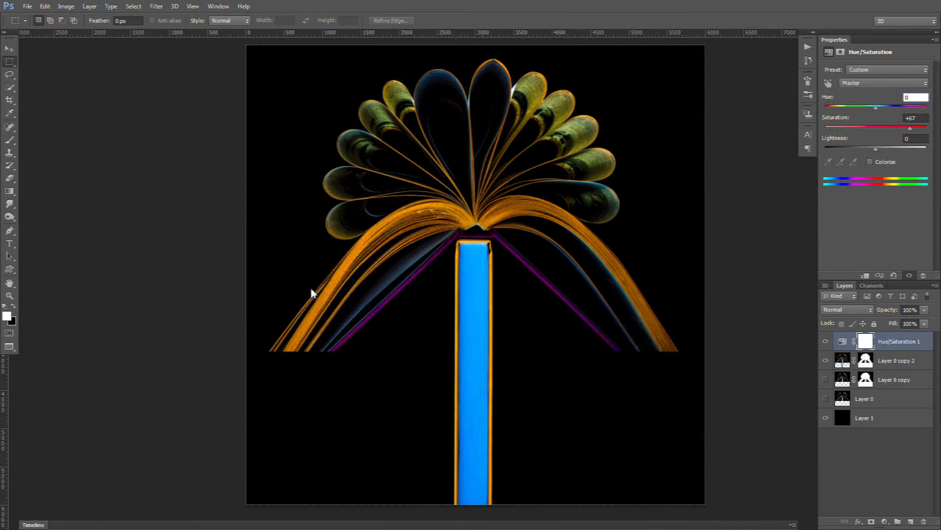
click(879, 149)
Paint black on the Layer 0 copy 2 mask with a 300 px brush at 39% opacity to fade the lower page ends.
click(866, 360)
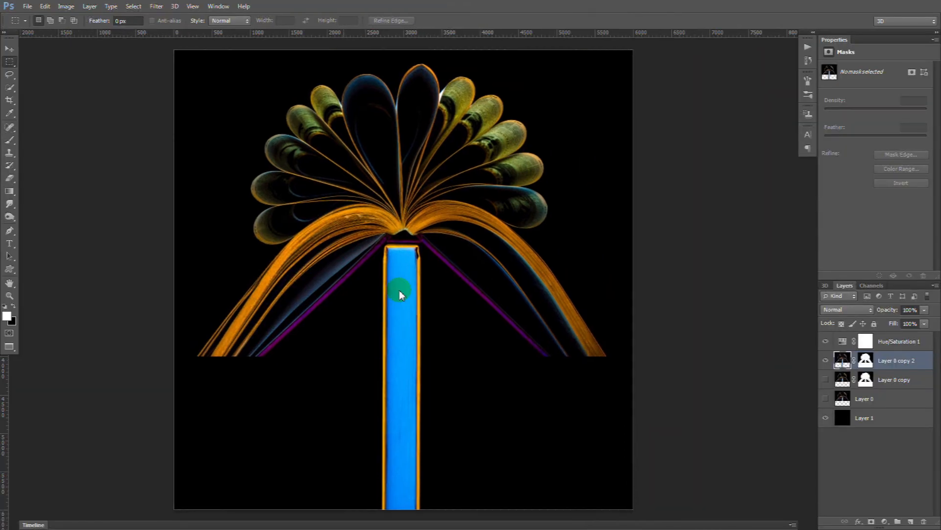
click(865, 360)
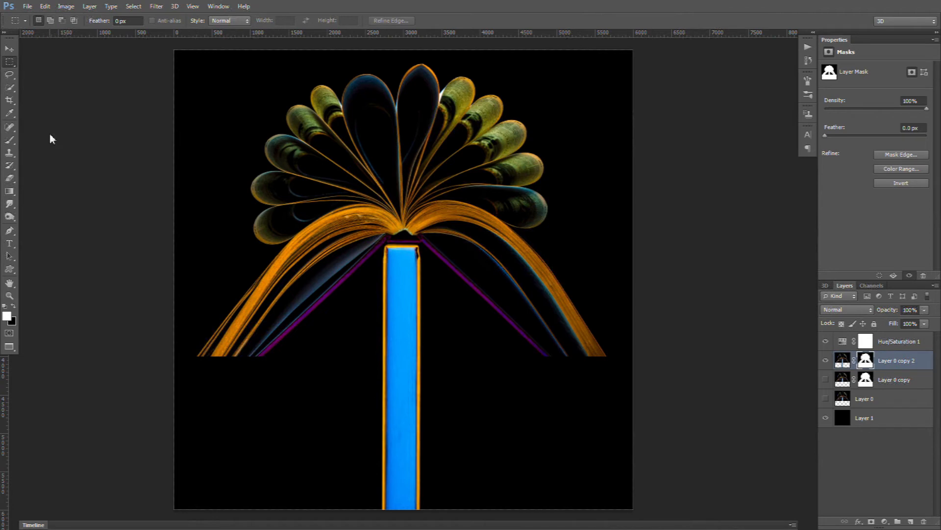
click(10, 140)
key(x)
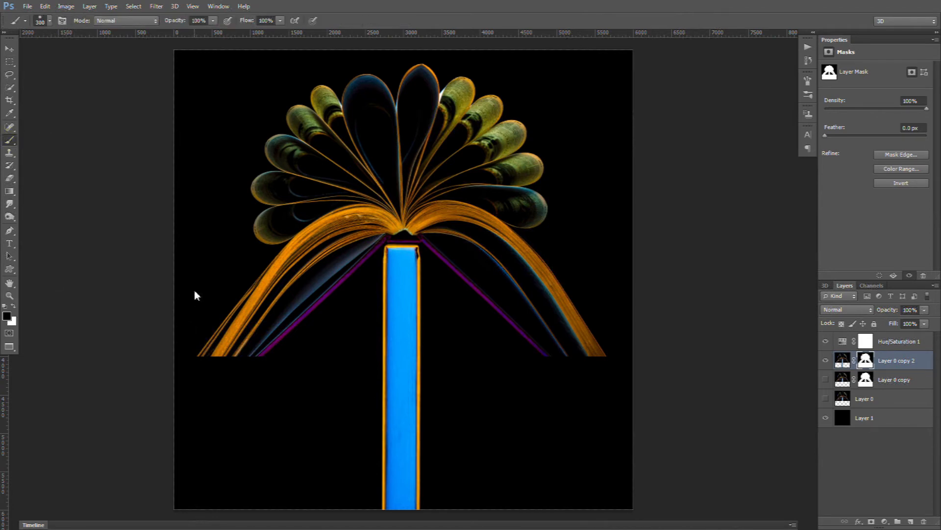
click(213, 21)
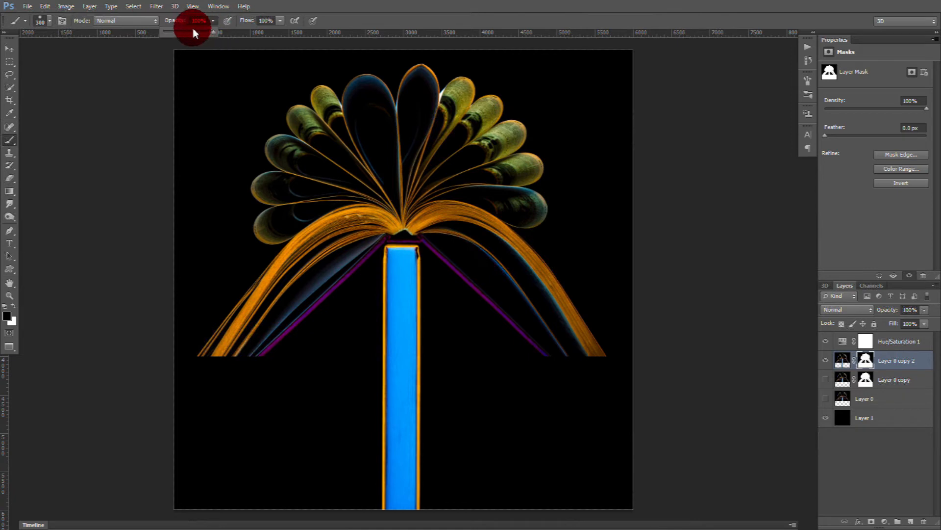
click(200, 31)
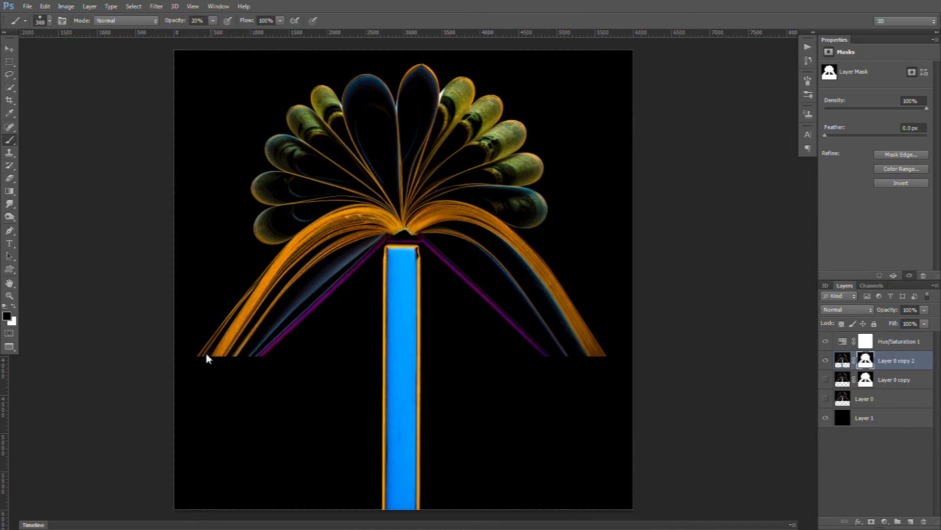
click(213, 20)
mouse_move(226, 318)
mouse_down()
mouse_move(197, 380)
mouse_move(227, 302)
mouse_move(194, 381)
mouse_move(231, 309)
mouse_move(205, 362)
mouse_move(292, 347)
mouse_up()
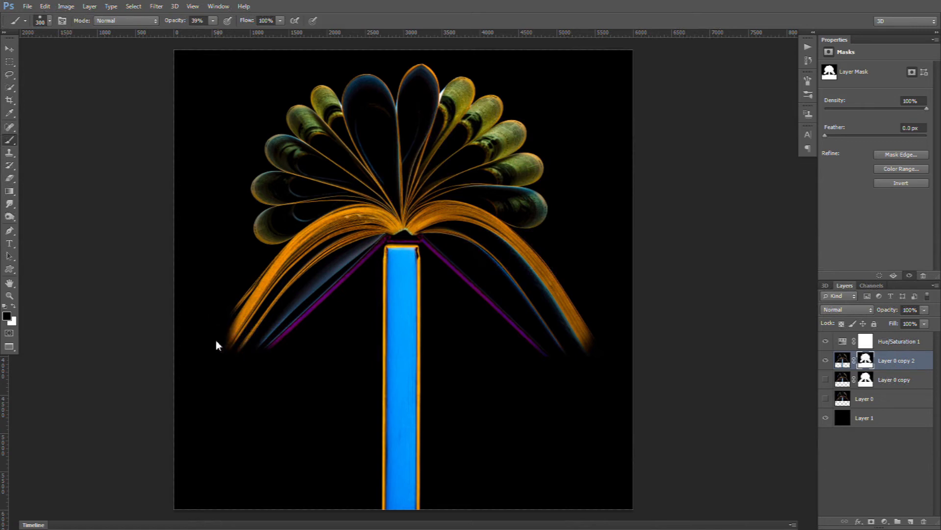
Mask out the grey page between the left pages and left cover with a 175 px black brush at 96% opacity.
click(9, 296)
click(309, 309)
click(309, 313)
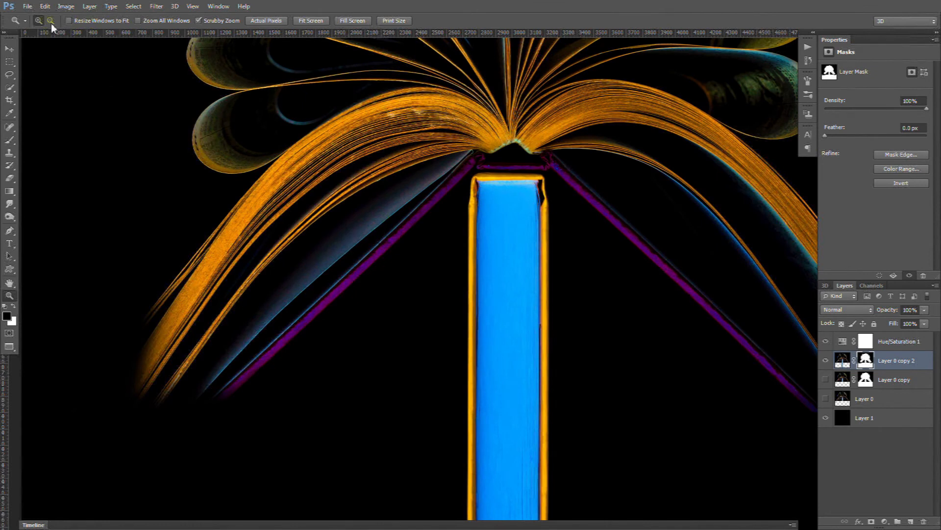
click(9, 140)
drag(213, 20, 243, 43)
key(bracketleft)
key(bracketleft)
drag(448, 169, 307, 289)
drag(378, 217, 306, 284)
drag(263, 328, 199, 398)
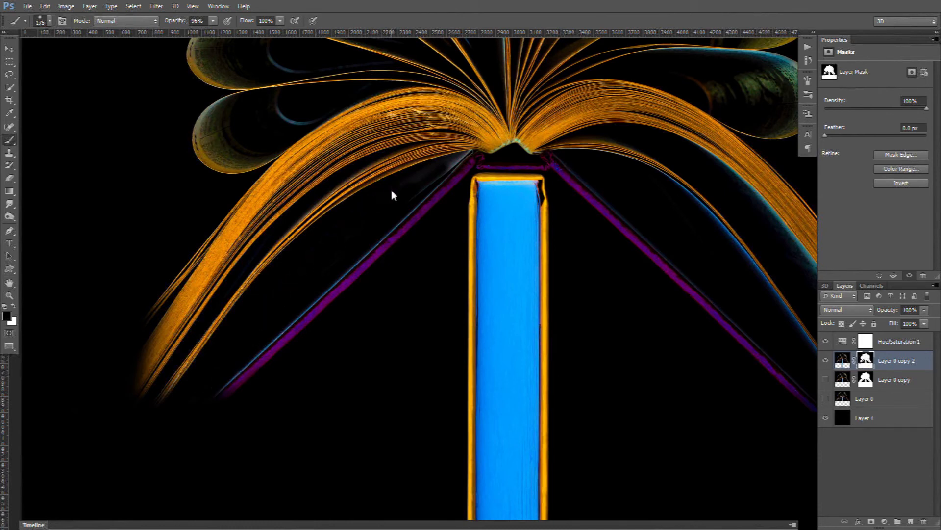
Reduce the brush to 70 px and mask out the remaining grey page area beside the spine above the left cover.
key(bracketleft)
key(bracketleft)
key(bracketleft)
key(bracketleft)
drag(457, 162, 435, 181)
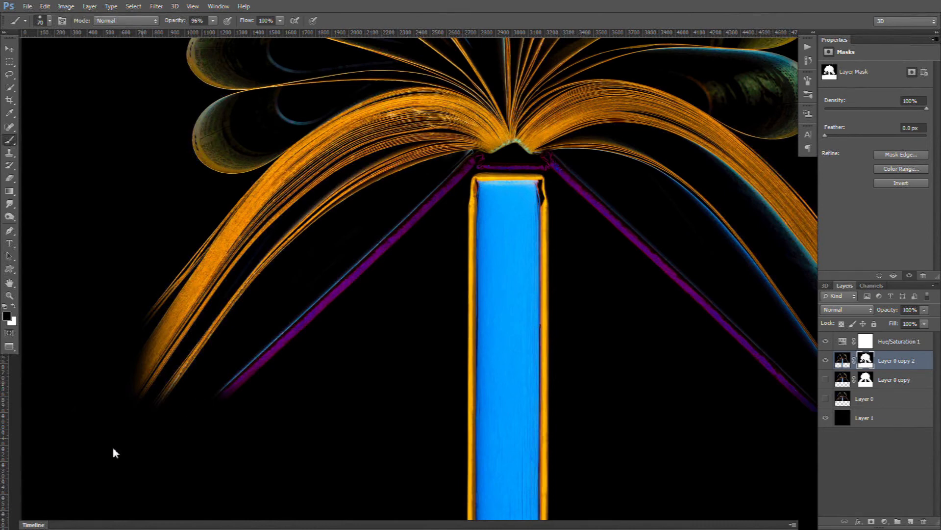
Stamp all visible layers into a new layer above the Hue/Saturation adjustment.
double_click(10, 283)
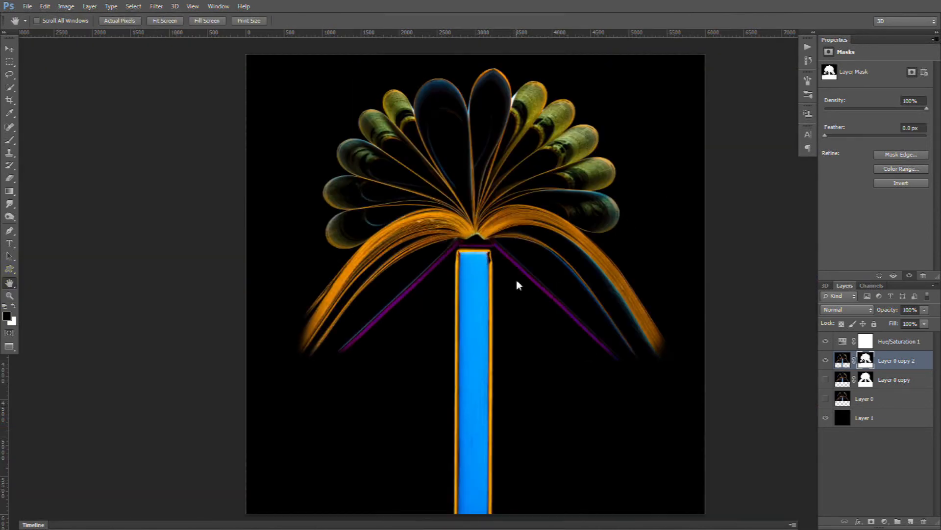
drag(564, 327, 481, 331)
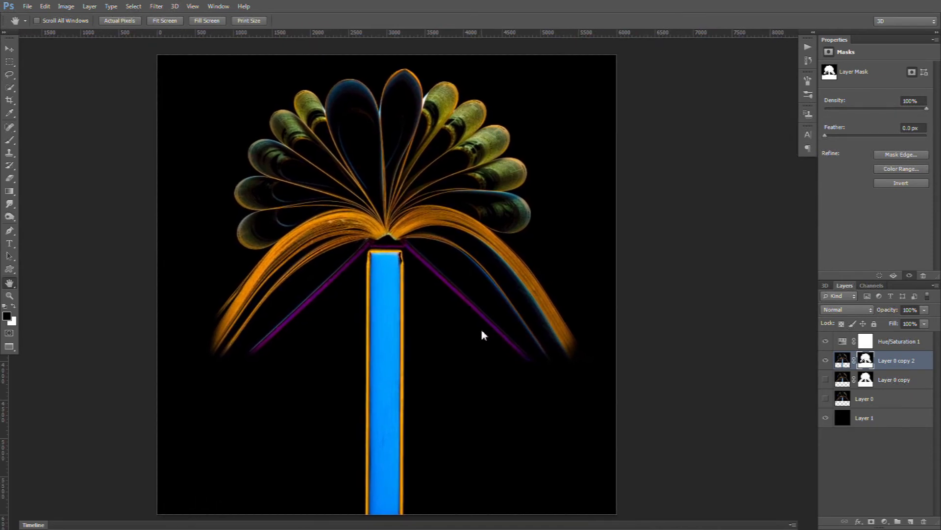
click(899, 341)
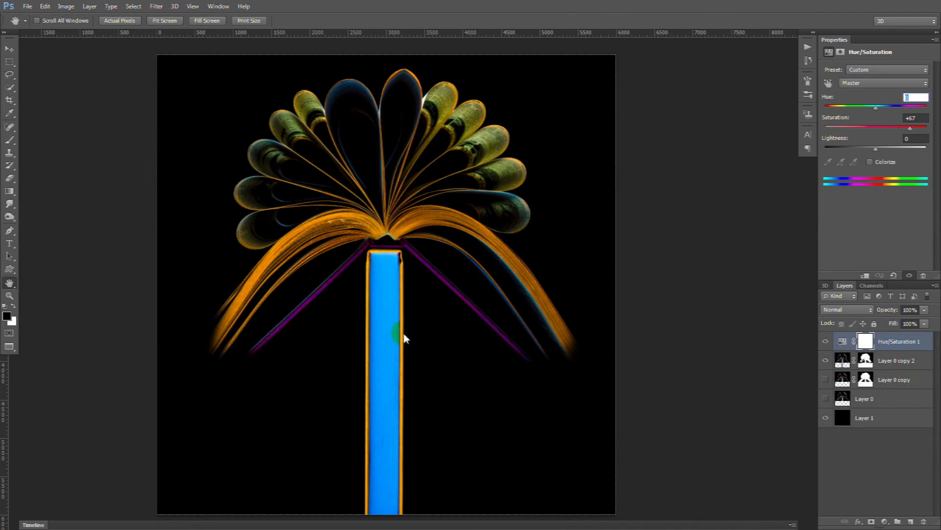
click(392, 485)
click(843, 341)
key(ctrl+shift+alt+e)
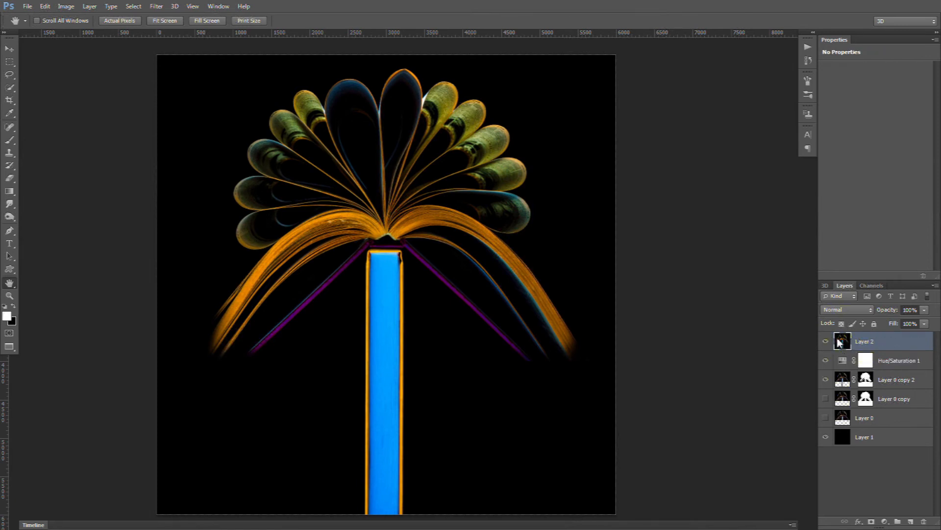
Start a Puppet Warp on Layer 2 and pin the outer pages, both covers, the right page arch and the fanned pages.
click(45, 6)
click(117, 223)
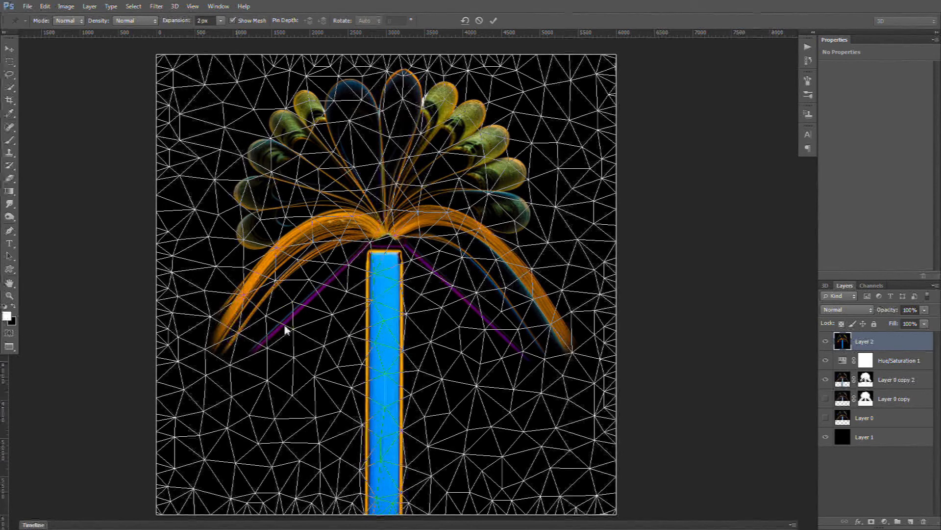
click(236, 312)
click(284, 324)
click(347, 262)
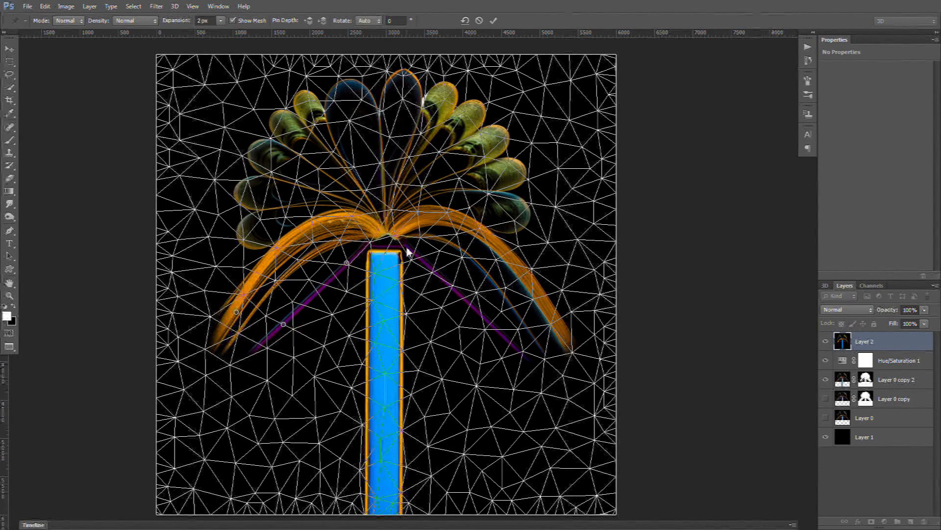
click(432, 269)
click(507, 336)
click(562, 335)
click(436, 219)
click(379, 104)
Pin the upright book at its middle, bottom and top, and nudge the top pin slightly up toward the spine.
click(389, 348)
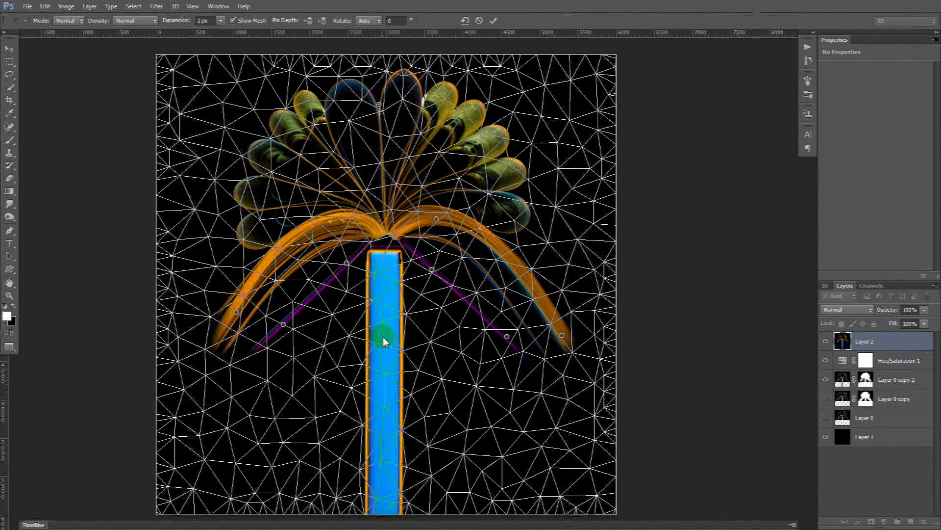
click(384, 499)
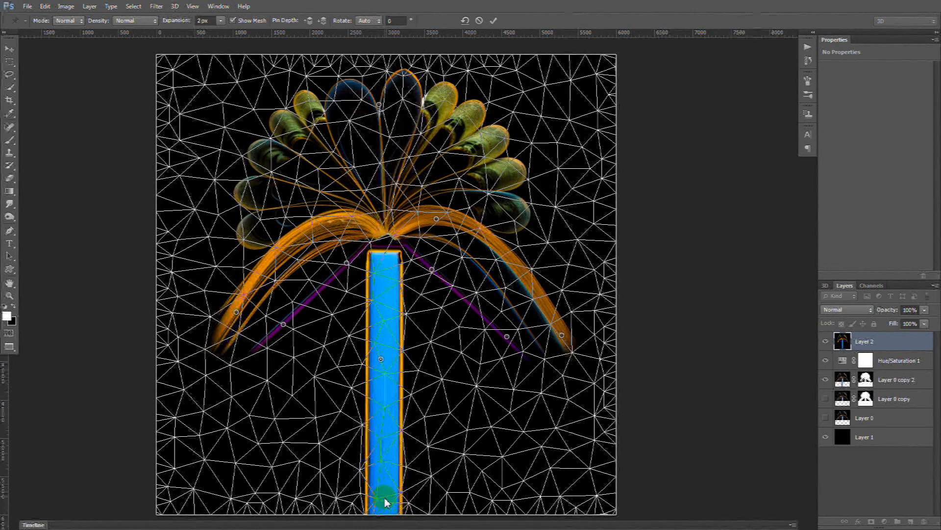
click(385, 253)
drag(385, 253, 388, 249)
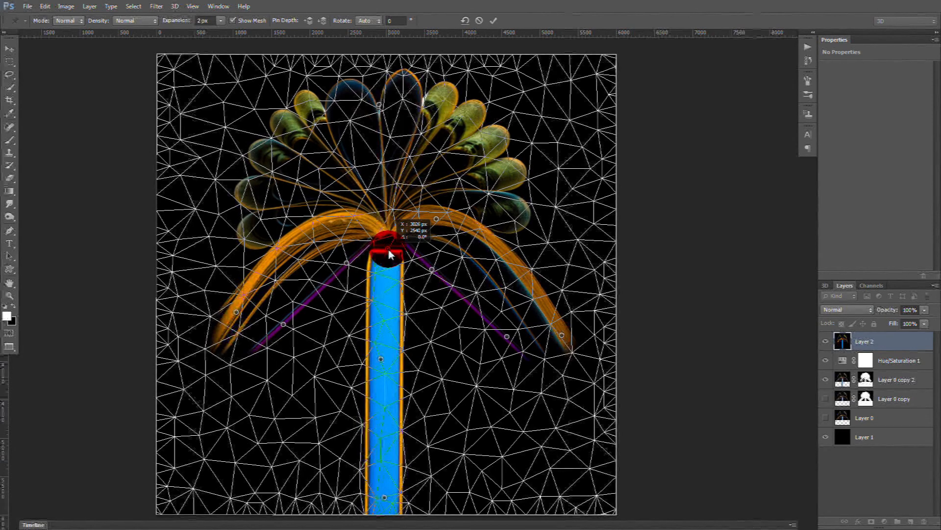
Pull the upright book's middle pin leftward, and add a pin midway to the base and shift it left to bow the trunk.
drag(381, 361, 374, 361)
mouse_move(384, 497)
mouse_down()
mouse_move(375, 496)
mouse_move(385, 496)
mouse_up()
drag(381, 419, 374, 431)
click(374, 390)
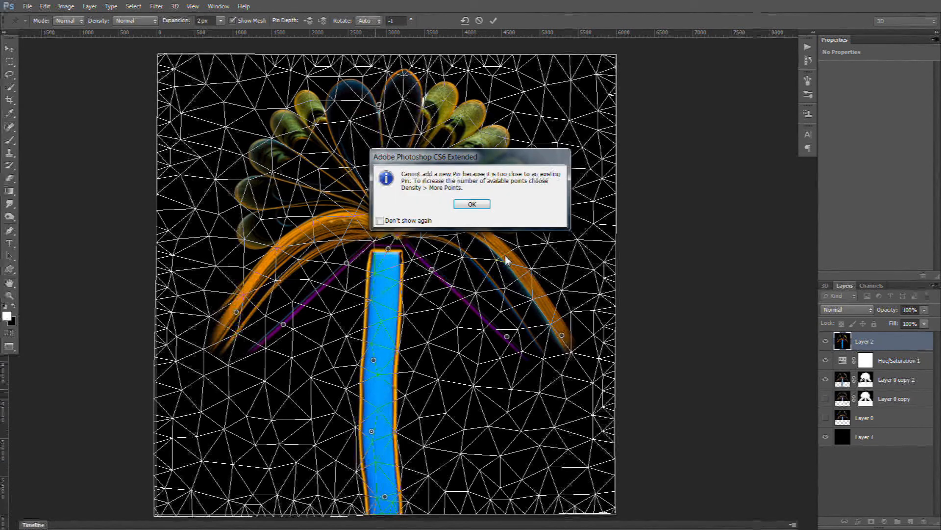
click(473, 205)
drag(374, 363, 369, 356)
click(372, 431)
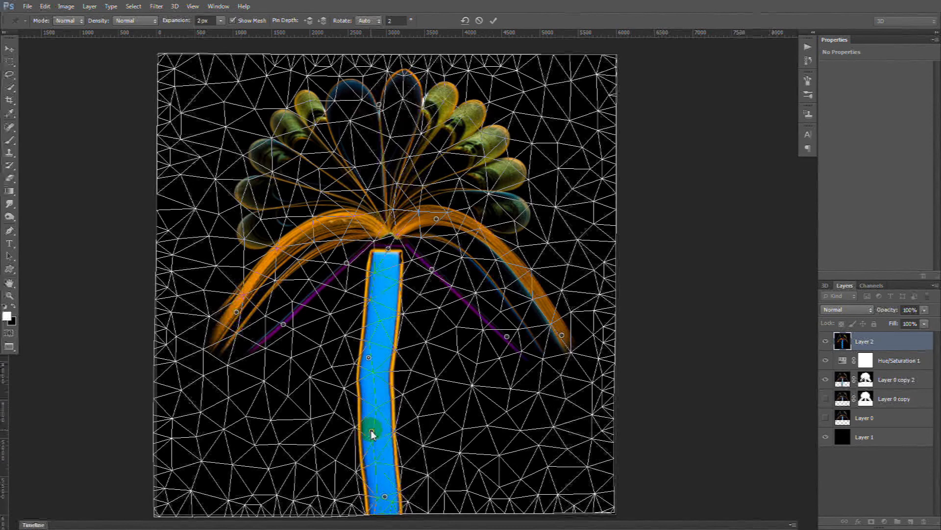
drag(371, 432, 367, 430)
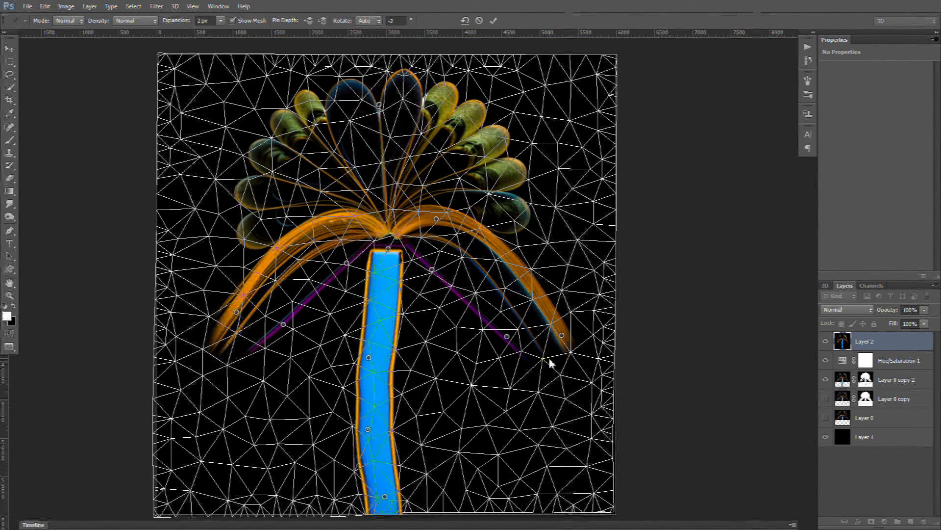
Pin the trunk between its two bowed pins and just above the base, smooth its leftward curve, and apply the Puppet Warp.
click(367, 405)
drag(366, 405, 362, 400)
click(373, 468)
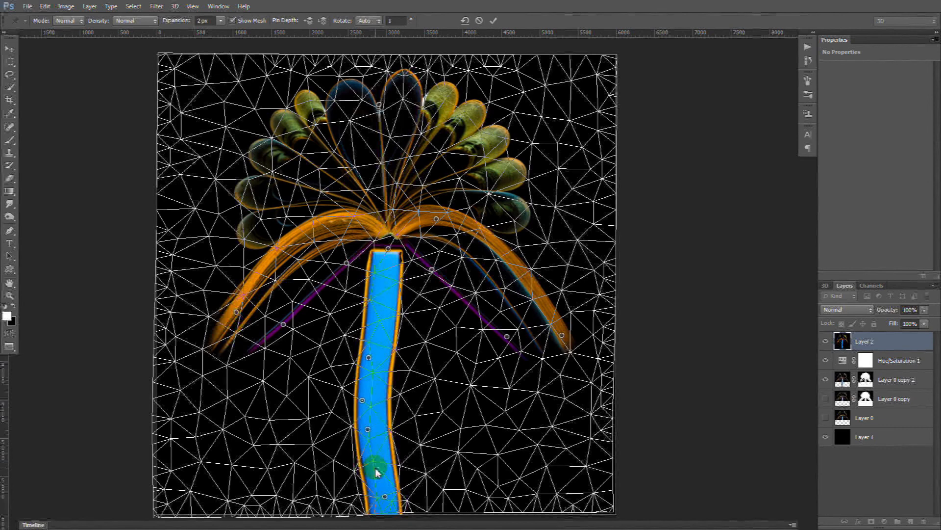
drag(374, 469, 374, 470)
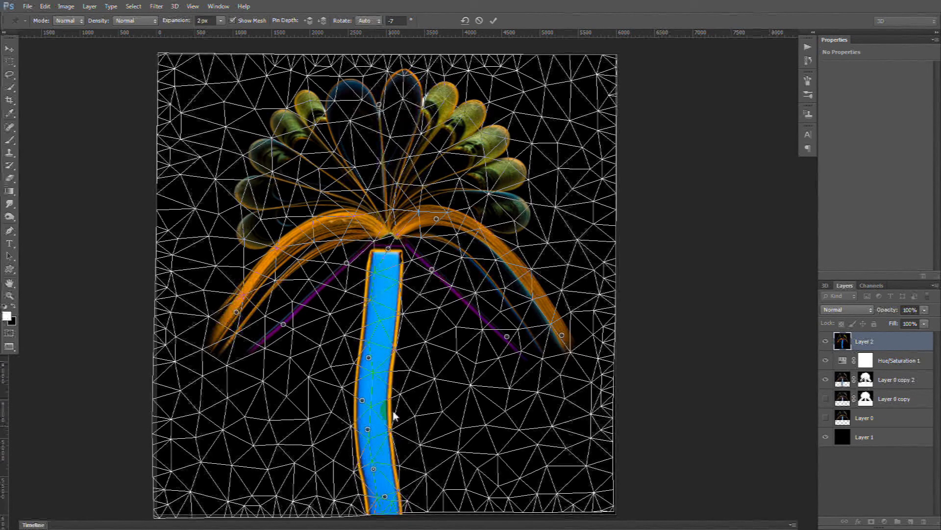
click(493, 20)
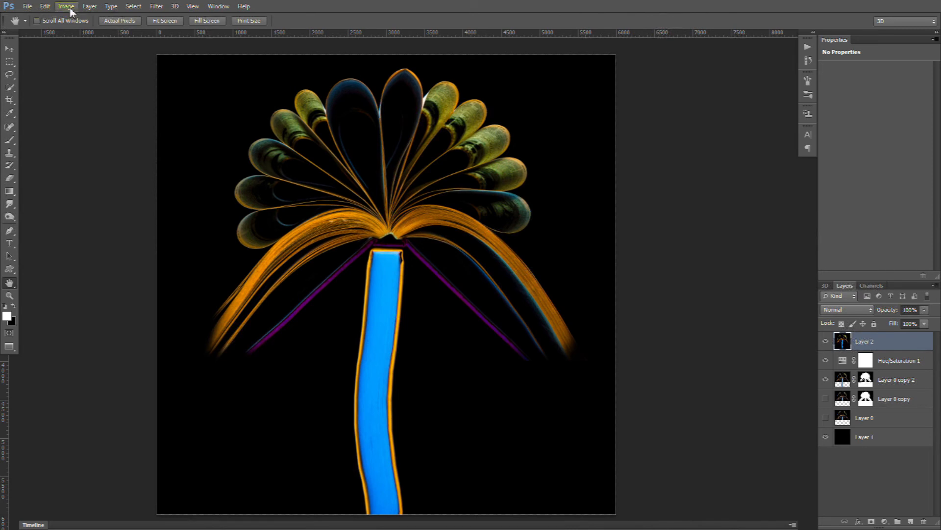
Start another Puppet Warp on Layer 2, pin the trunk's top and the right fanned pages, and tilt the crown slightly rightward.
click(45, 6)
click(69, 237)
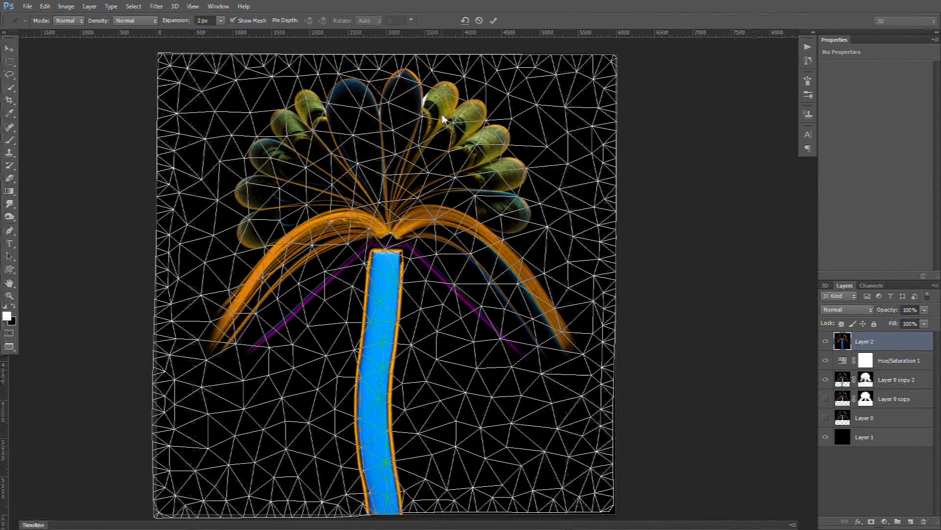
click(386, 265)
click(386, 265)
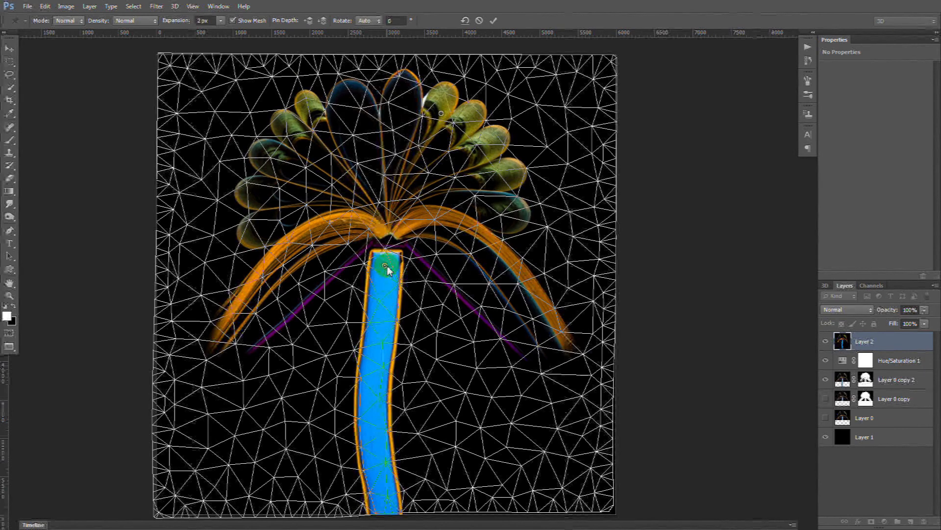
drag(440, 116, 448, 116)
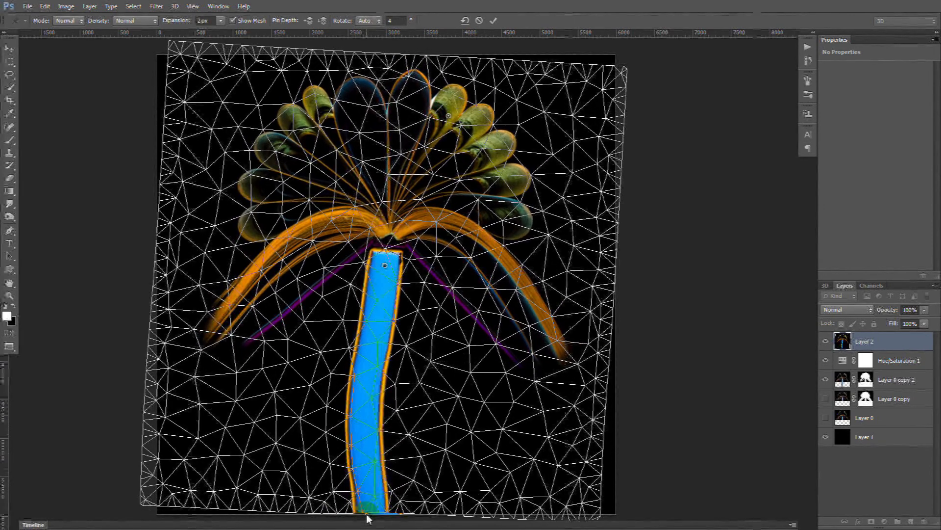
Pin the trunk's base and shift it slightly right and down, nudge the fanned-page pin further right, and apply the warp.
click(370, 509)
drag(369, 511, 377, 518)
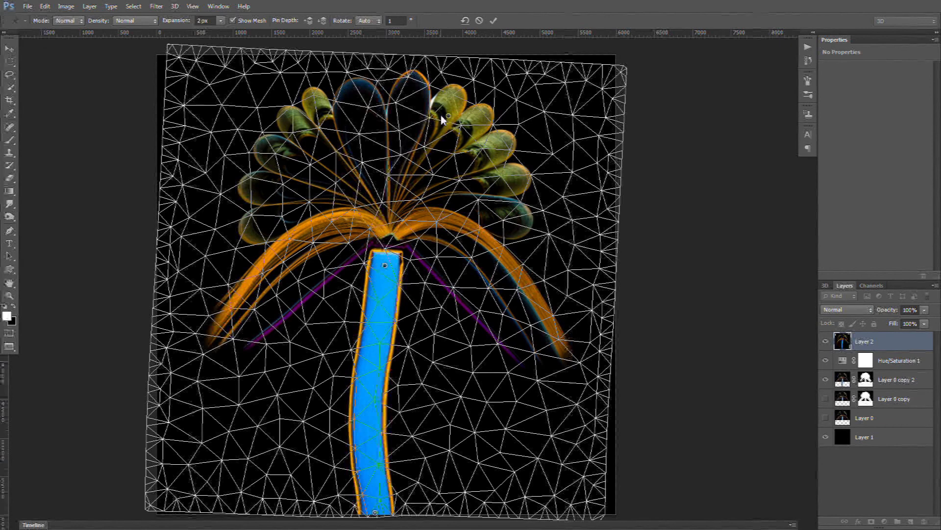
drag(452, 121, 455, 123)
click(494, 20)
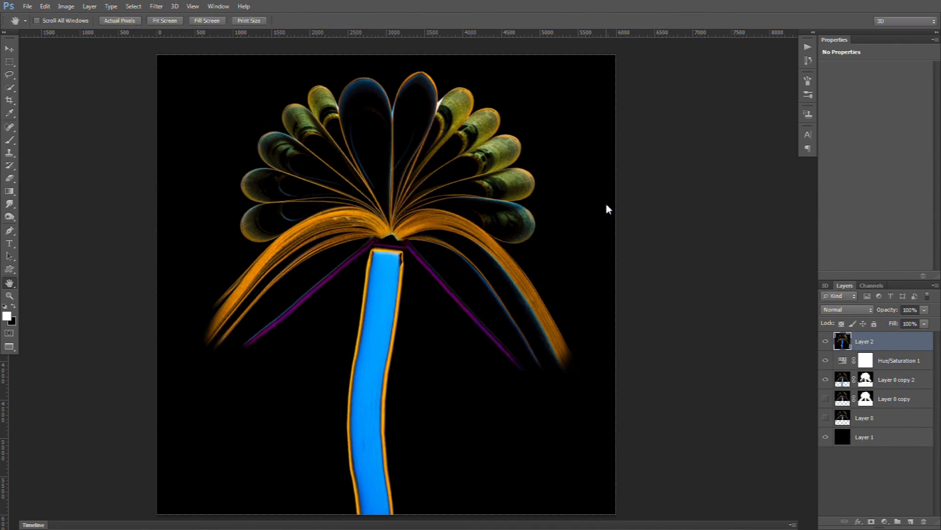
drag(253, 260, 272, 262)
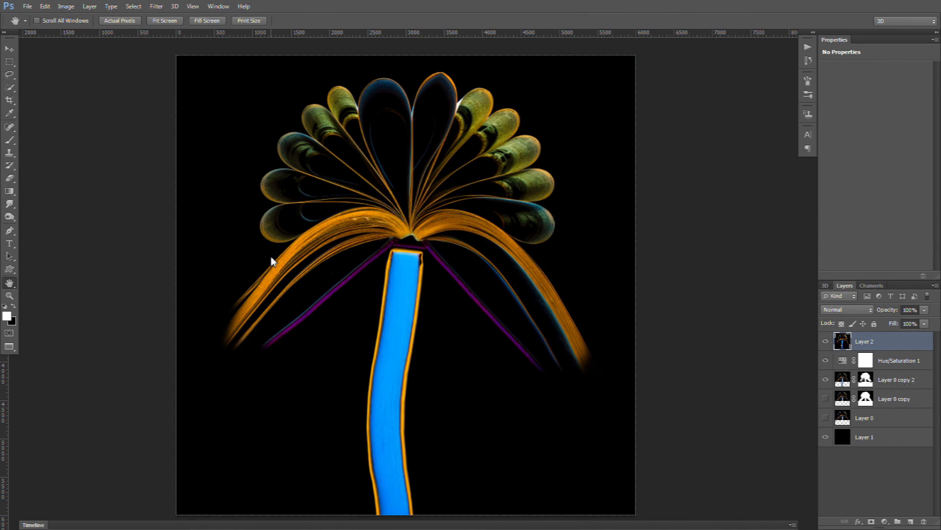